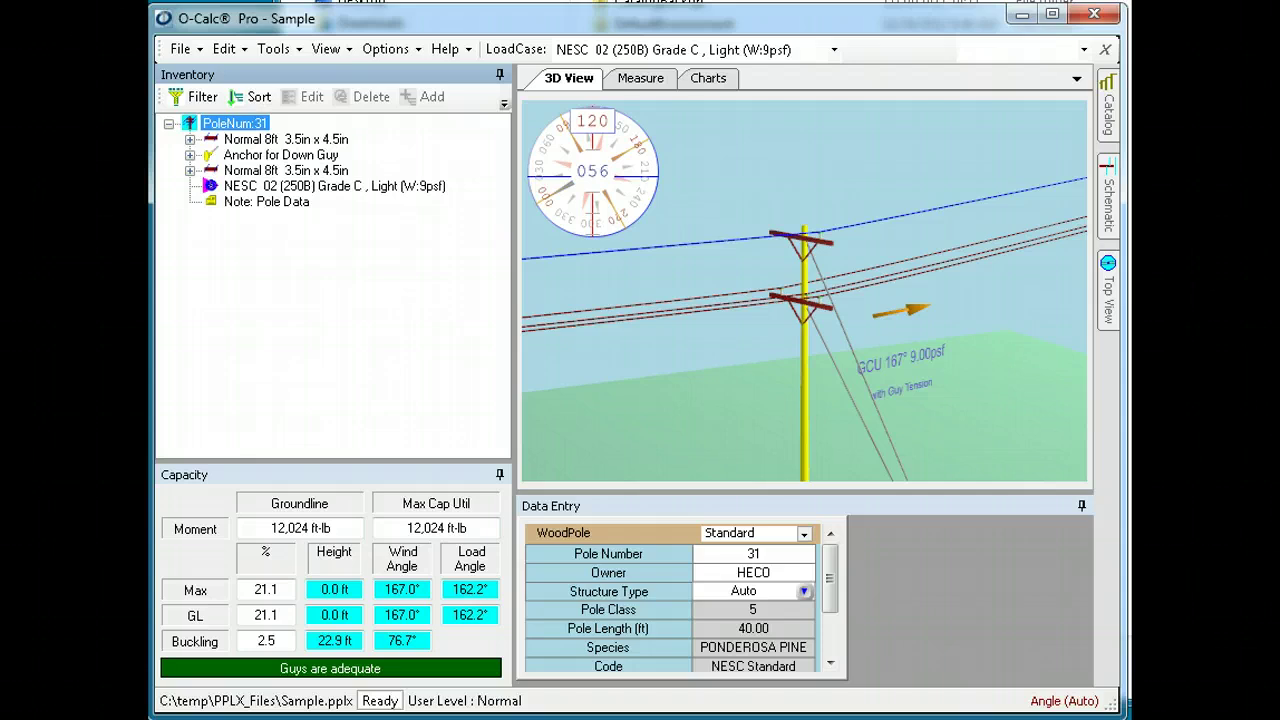
Step: Add a Woodpecker Hole damage to pole 31, 2 in wide and 3 in deep, at 17.6 ft
{"action": "right_click", "coordinate": [810, 423]}
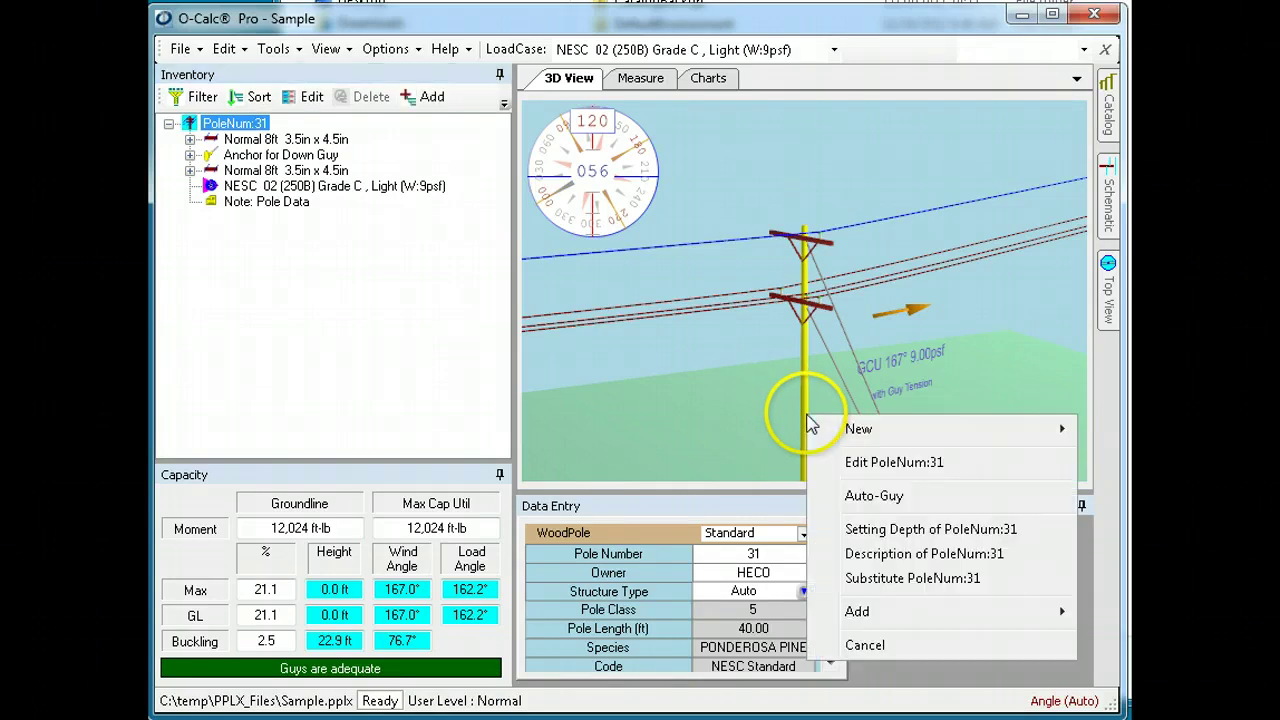
{"action": "mouse_move", "coordinate": [875, 615]}
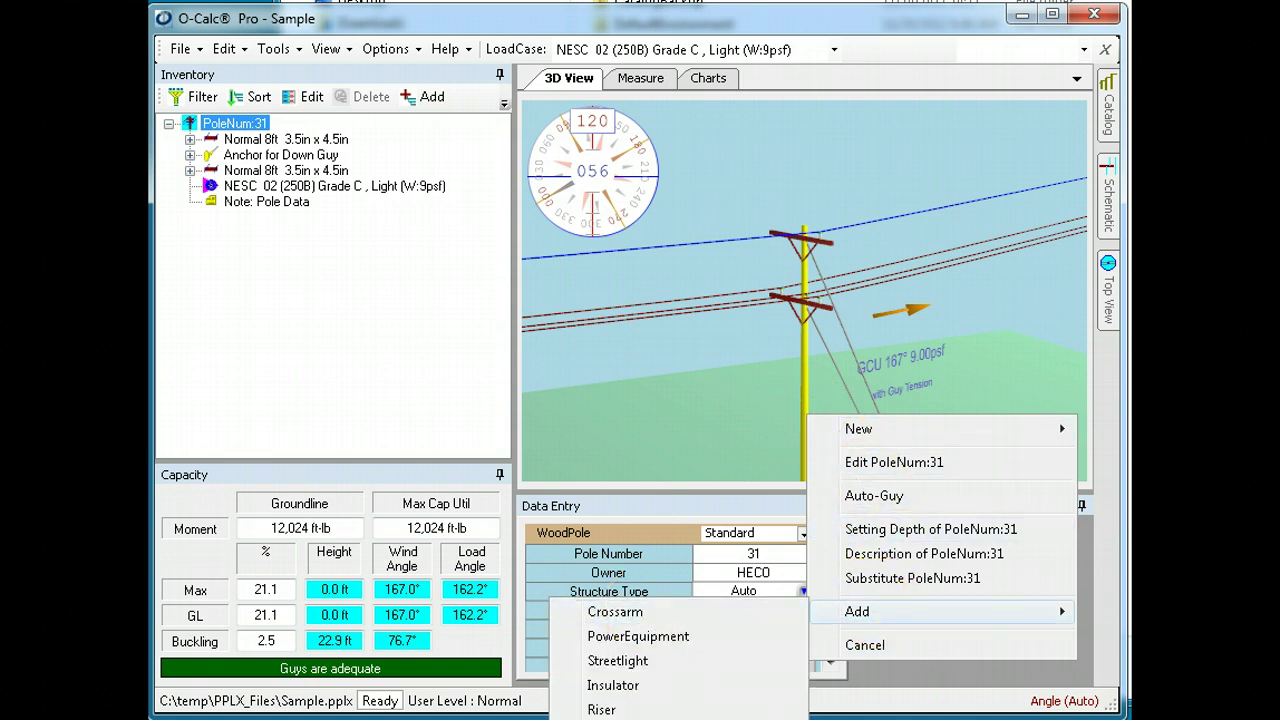
{"action": "left_click", "coordinate": [790, 715]}
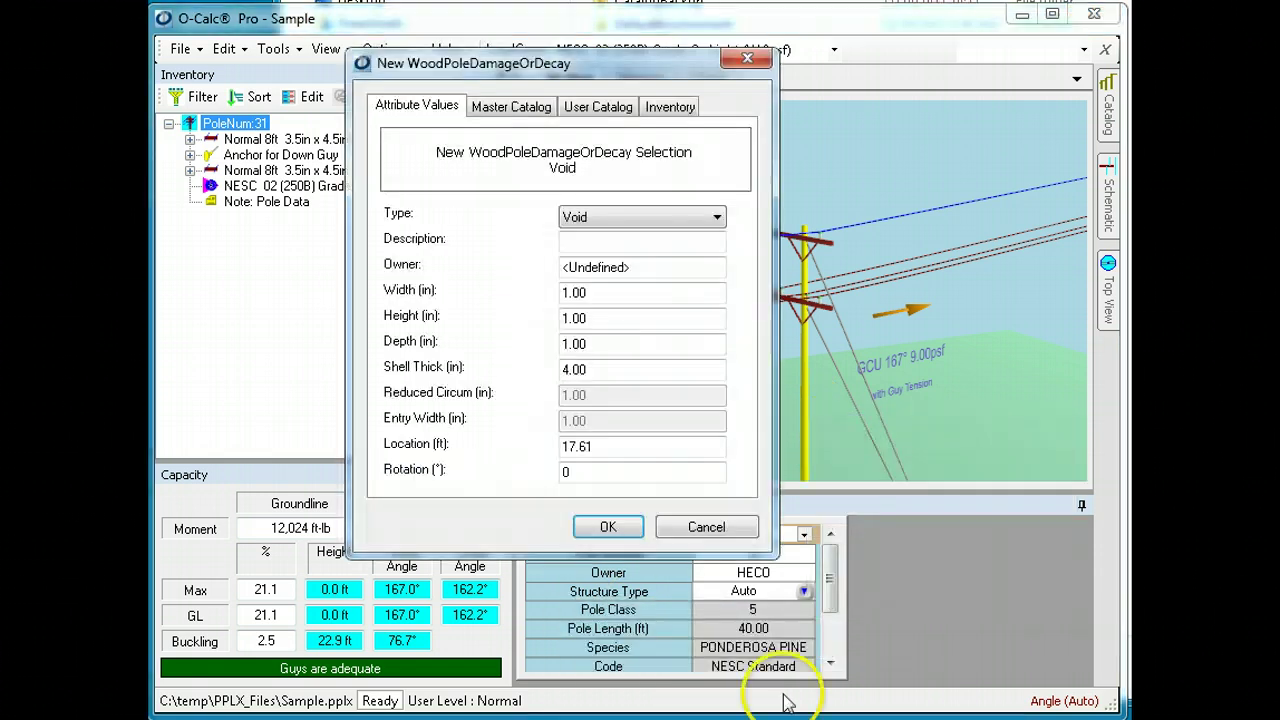
{"action": "left_click", "coordinate": [717, 218]}
{"action": "left_click", "coordinate": [621, 355]}
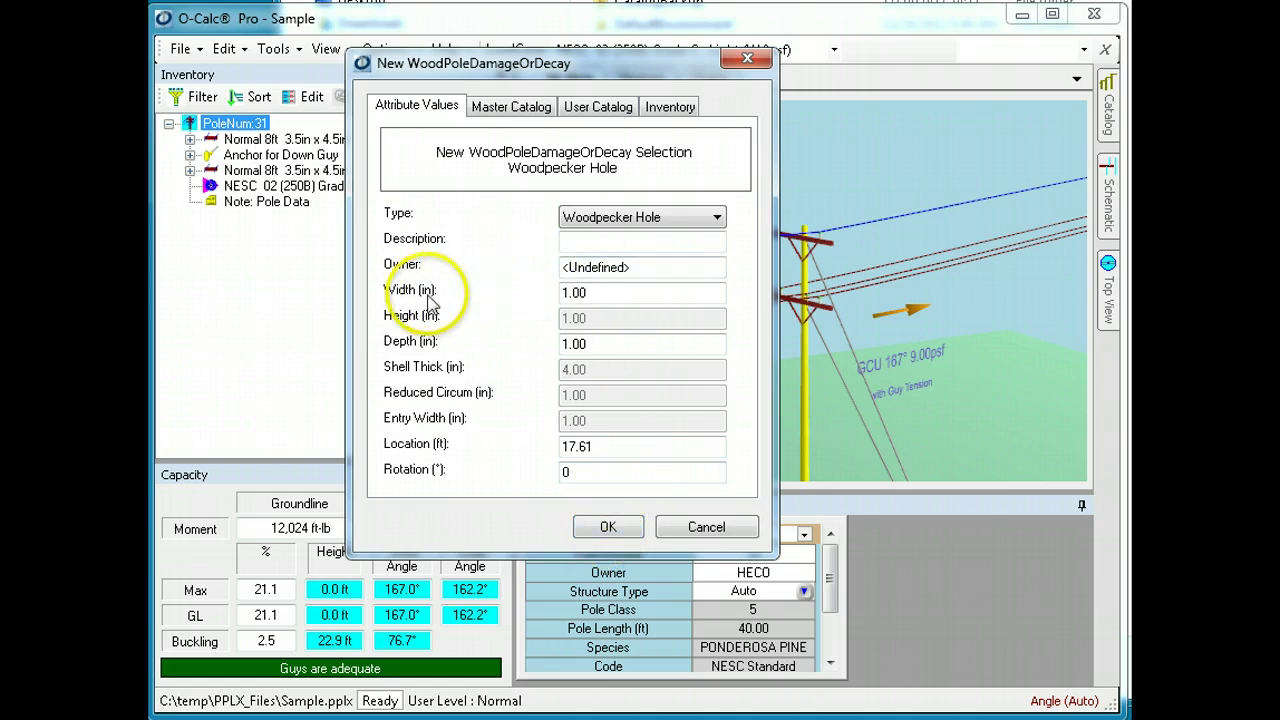
{"action": "left_click", "coordinate": [586, 292]}
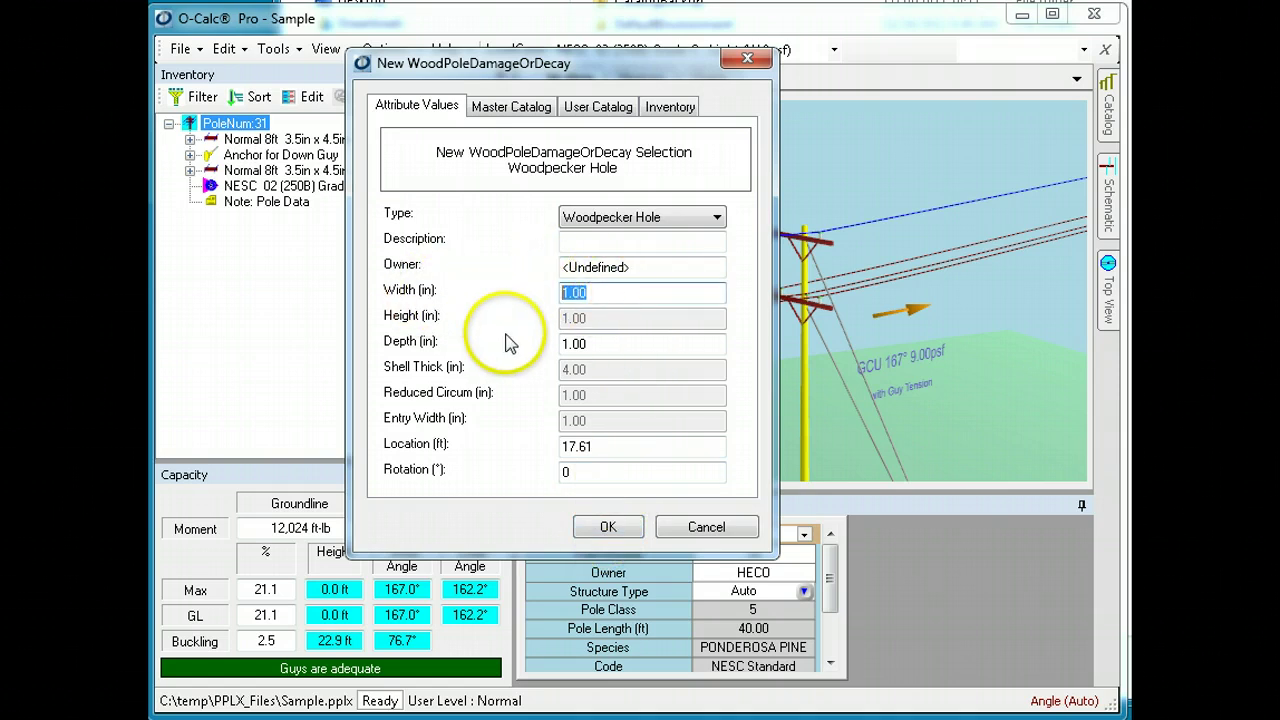
{"action": "type", "text": "2"}
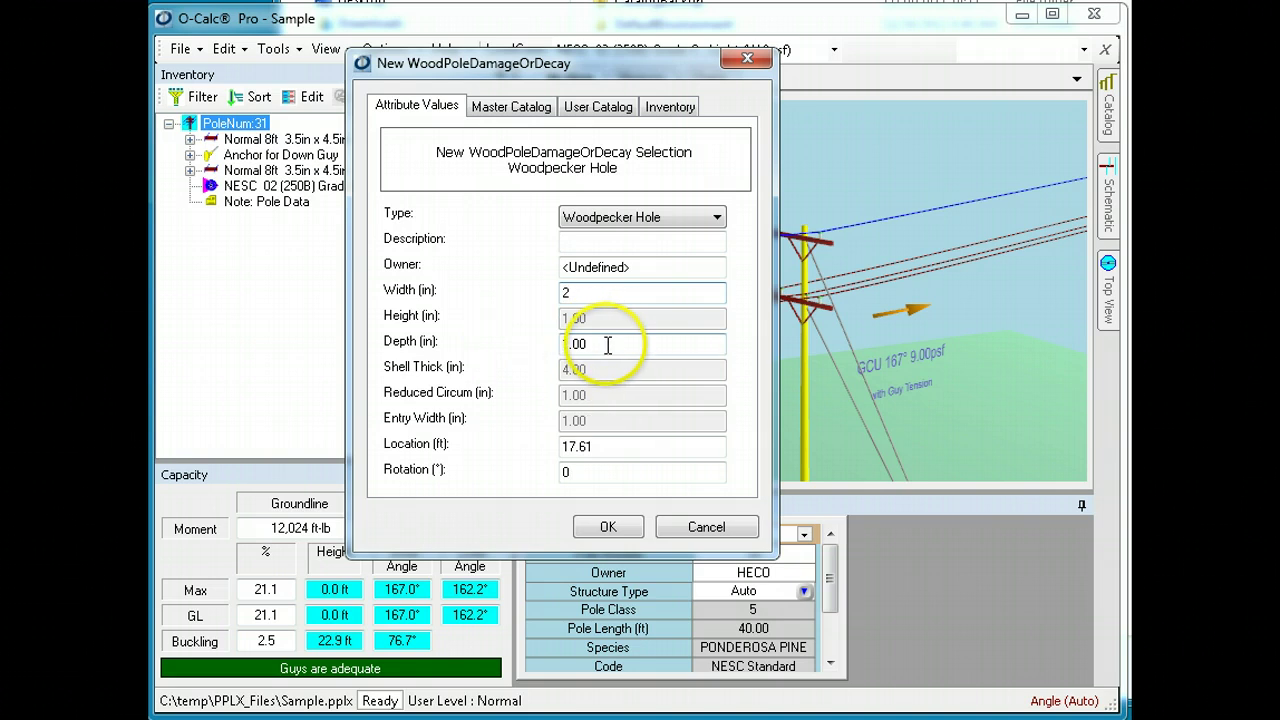
{"action": "left_click", "coordinate": [607, 344]}
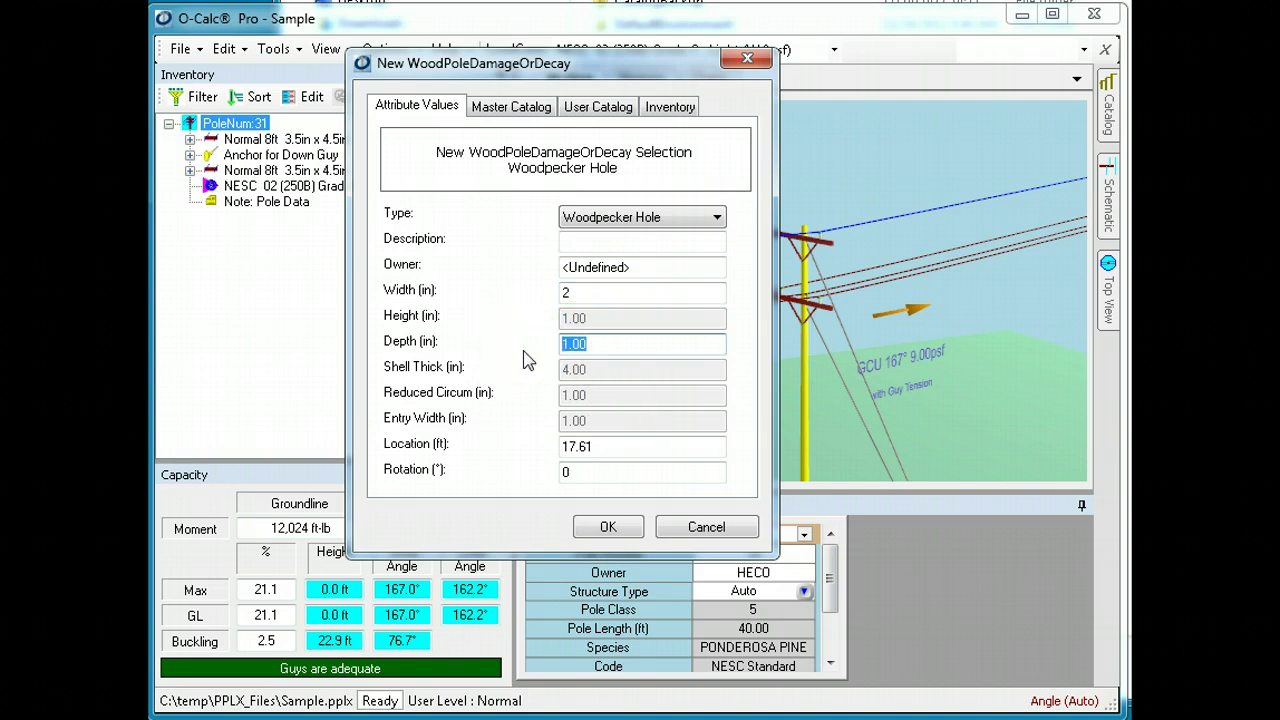
{"action": "type", "text": "3"}
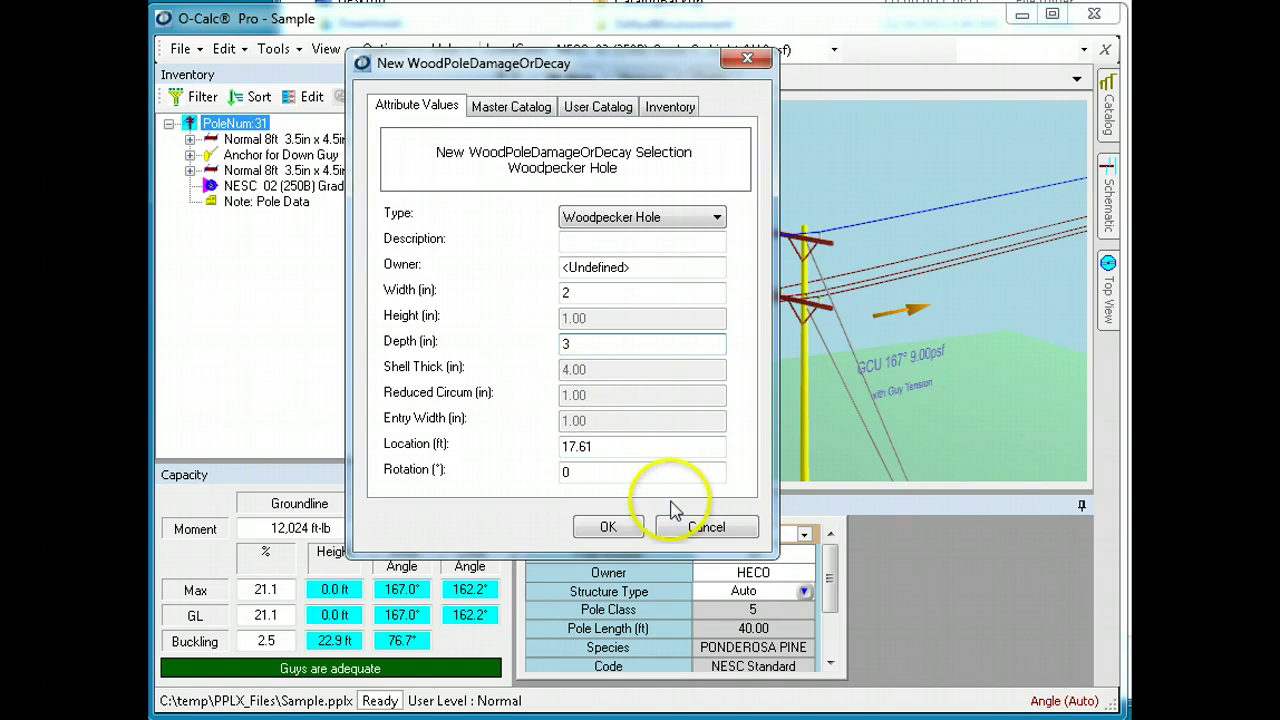
{"action": "left_click", "coordinate": [610, 527]}
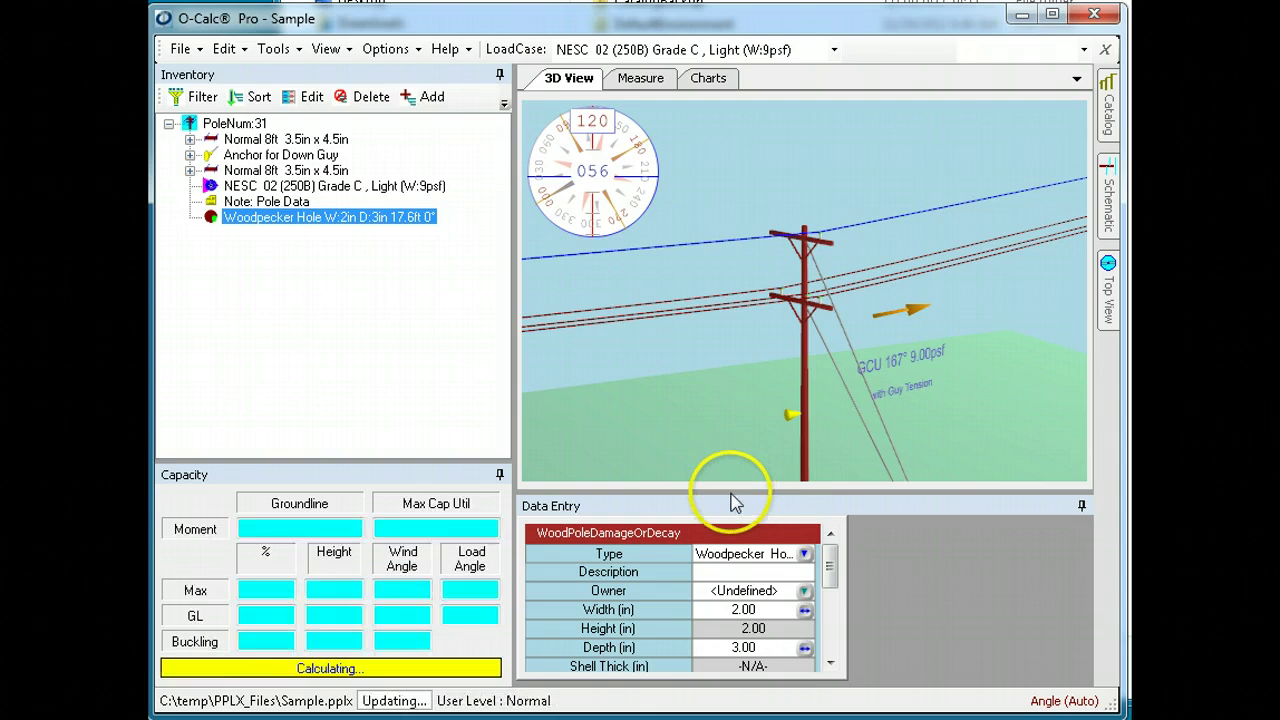
Step: Enlarge the Data Entry panel to show all woodpecker damage fields and the cross-section diagram
{"action": "left_click_drag", "start_coordinate": [731, 491], "coordinate": [722, 287]}
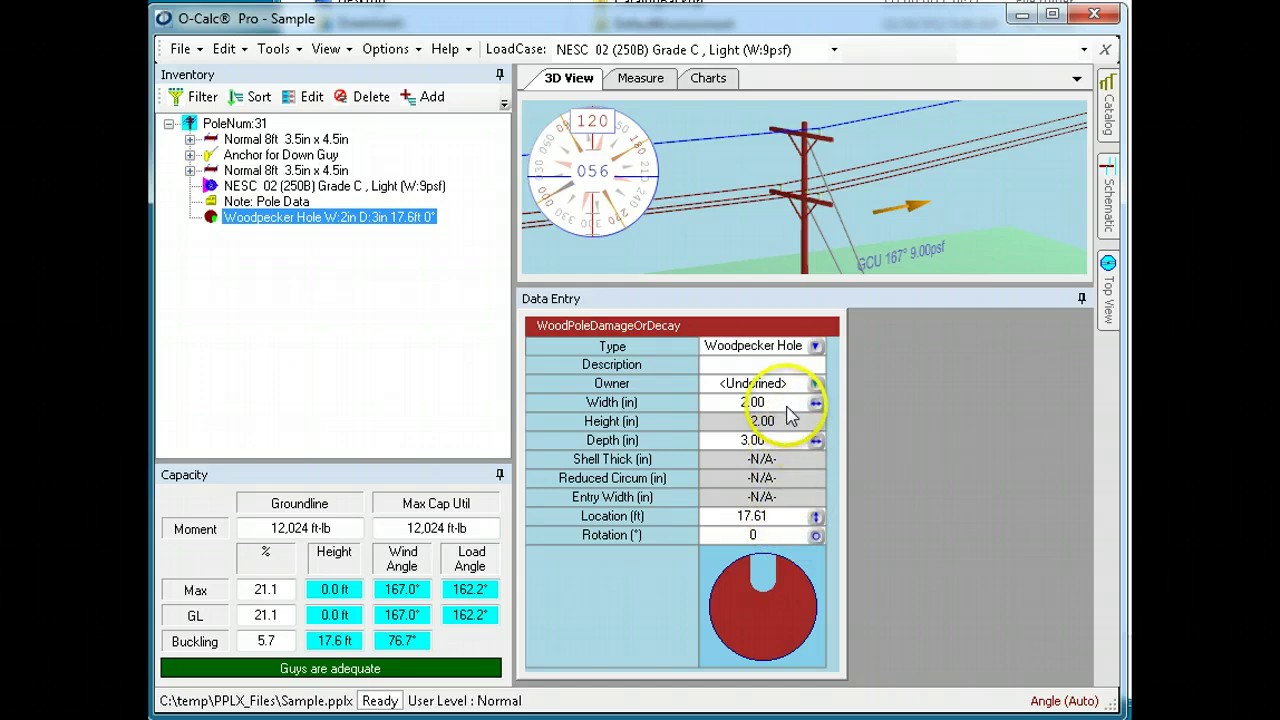
Step: Change the damage to a Woodpecker Nest with 1 in entry width, located at 18 ft
{"action": "left_click", "coordinate": [815, 345]}
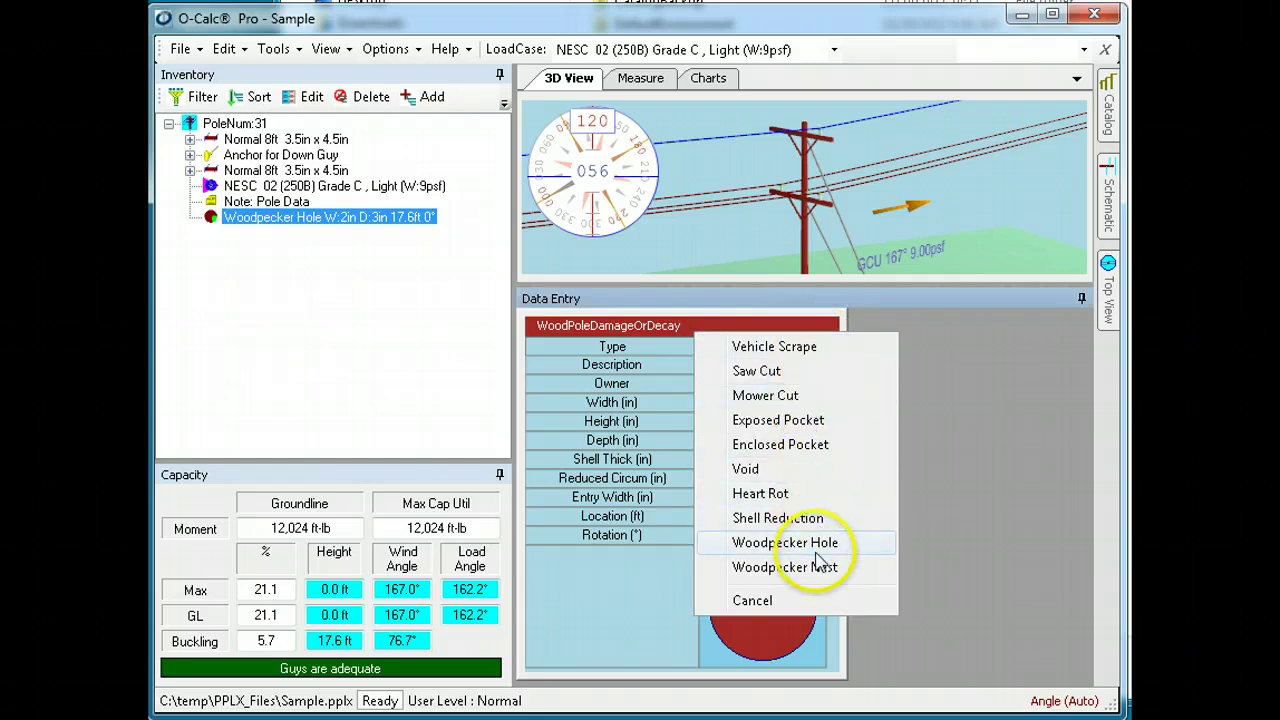
{"action": "left_click", "coordinate": [822, 588]}
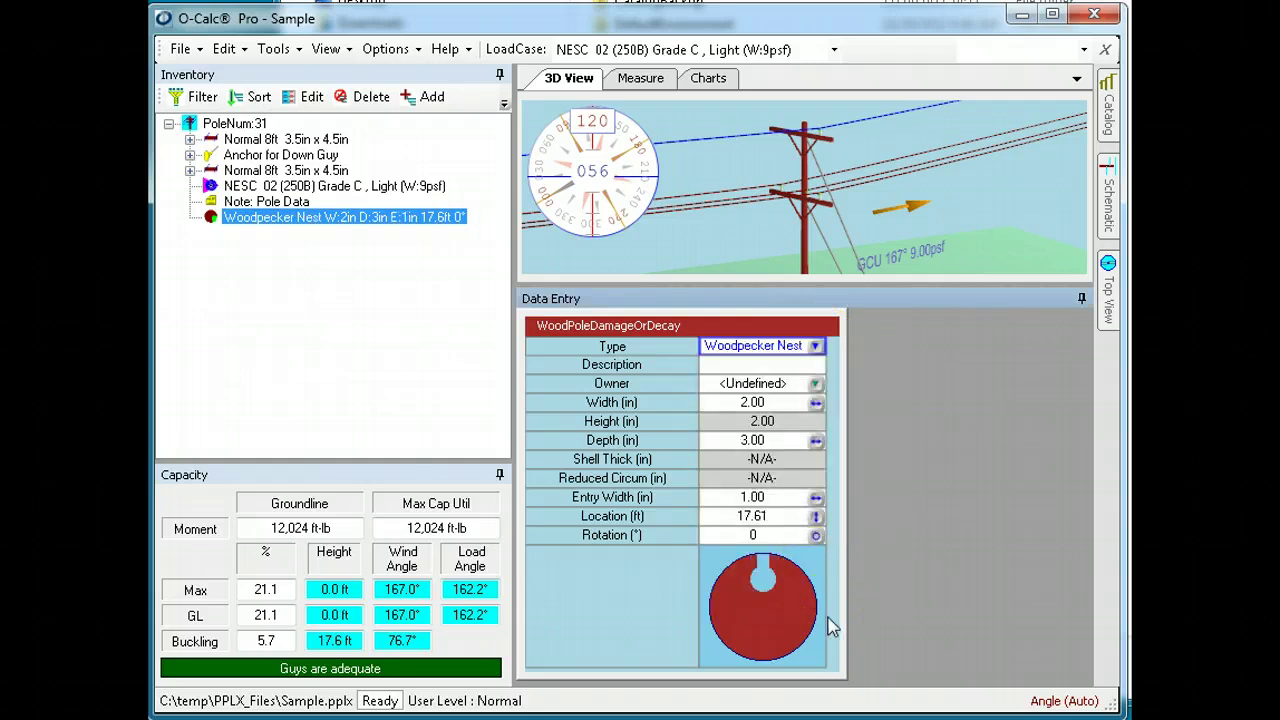
{"action": "left_click", "coordinate": [763, 568]}
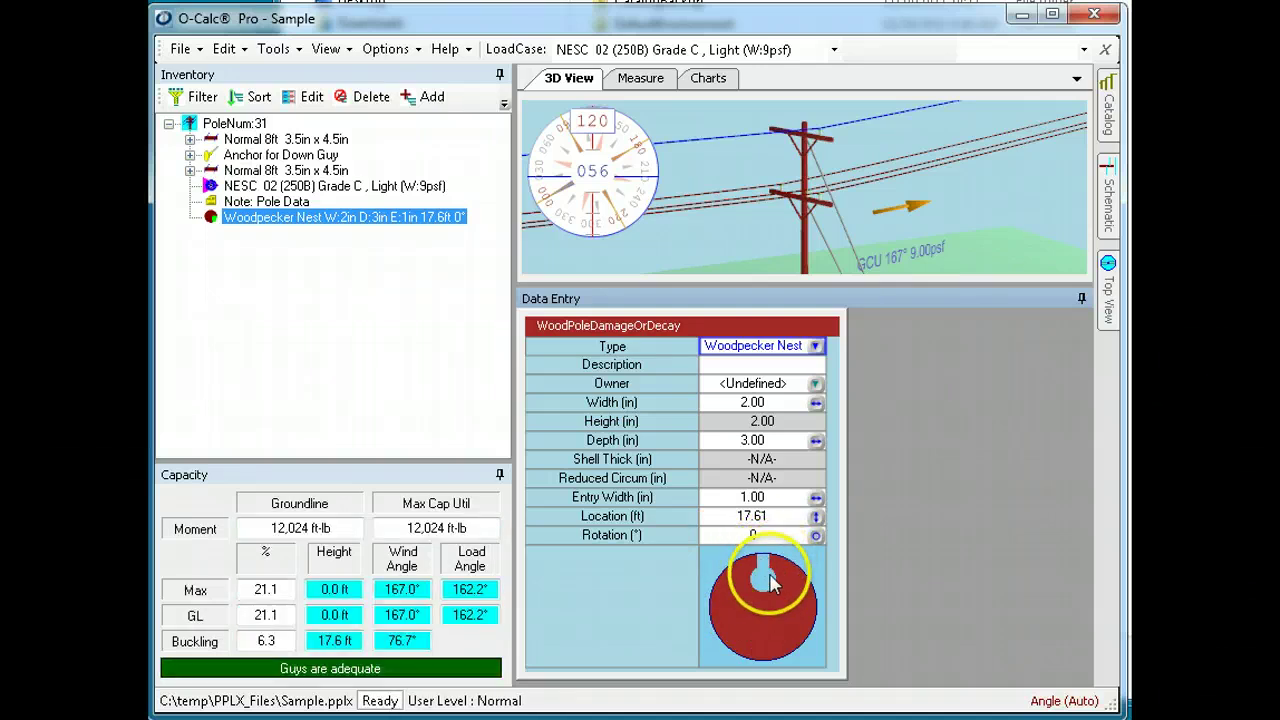
{"action": "left_click", "coordinate": [778, 445]}
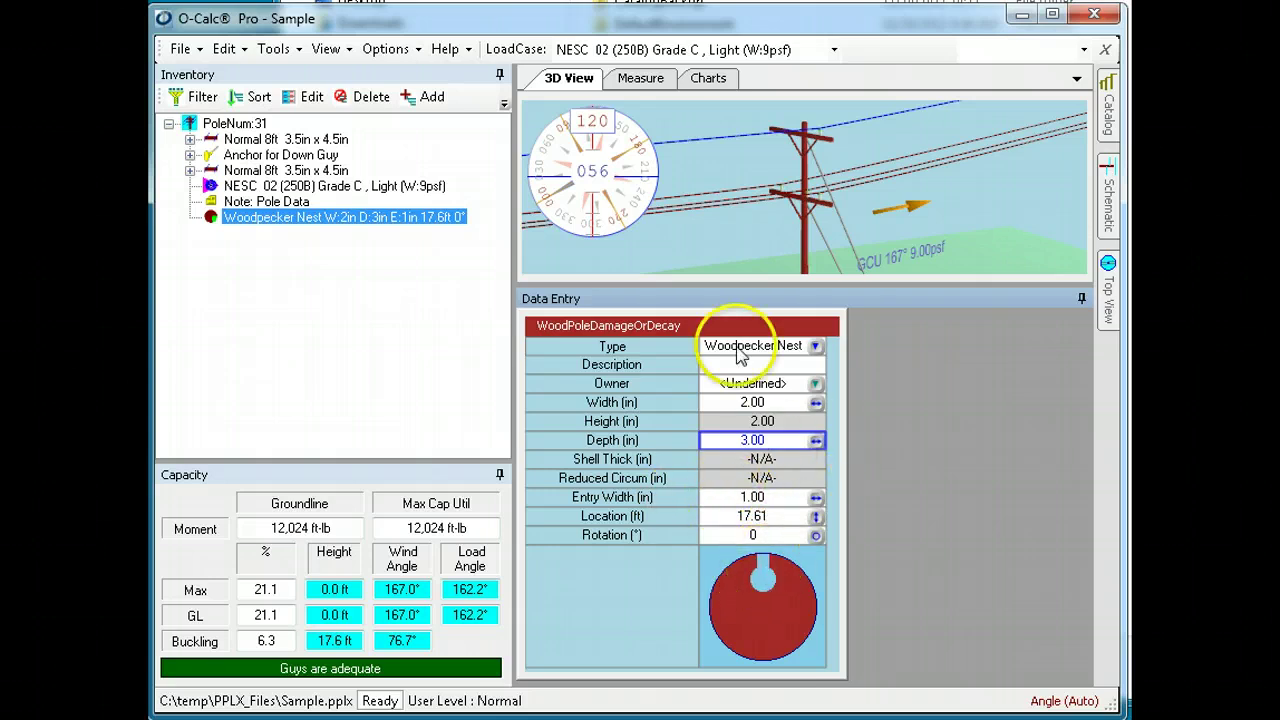
{"action": "left_click", "coordinate": [758, 516]}
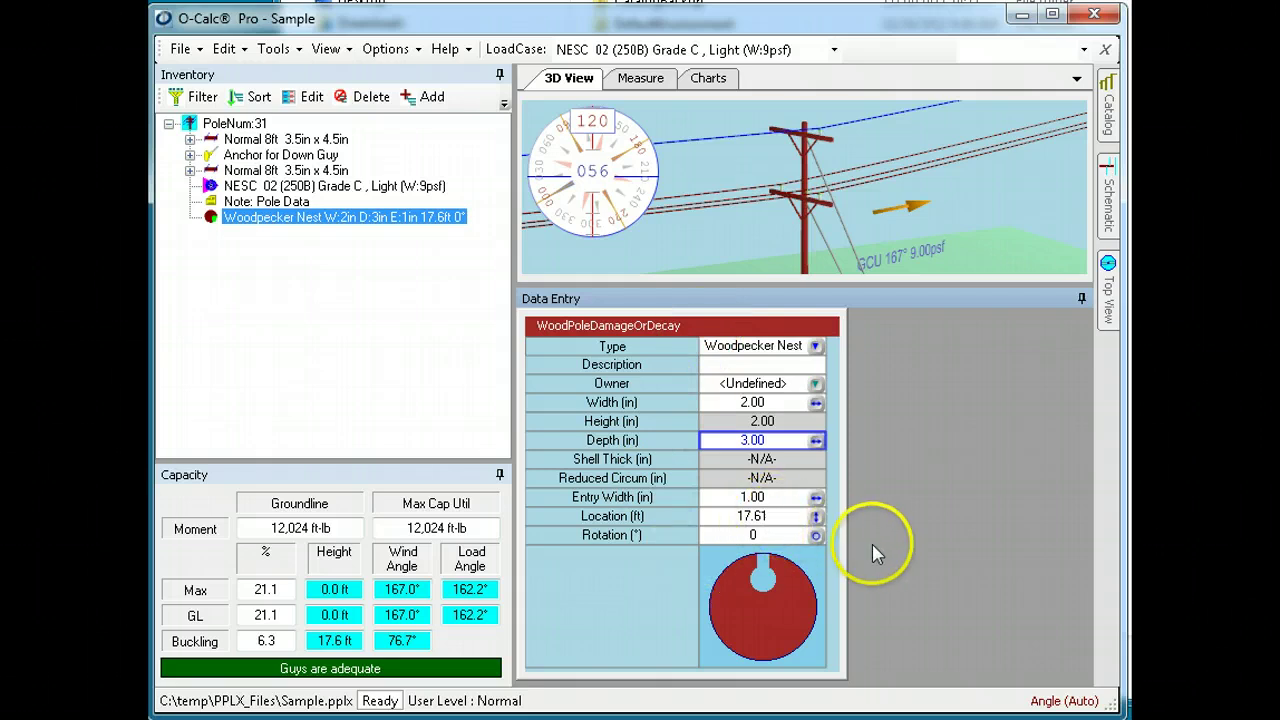
{"action": "type", "text": "18"}
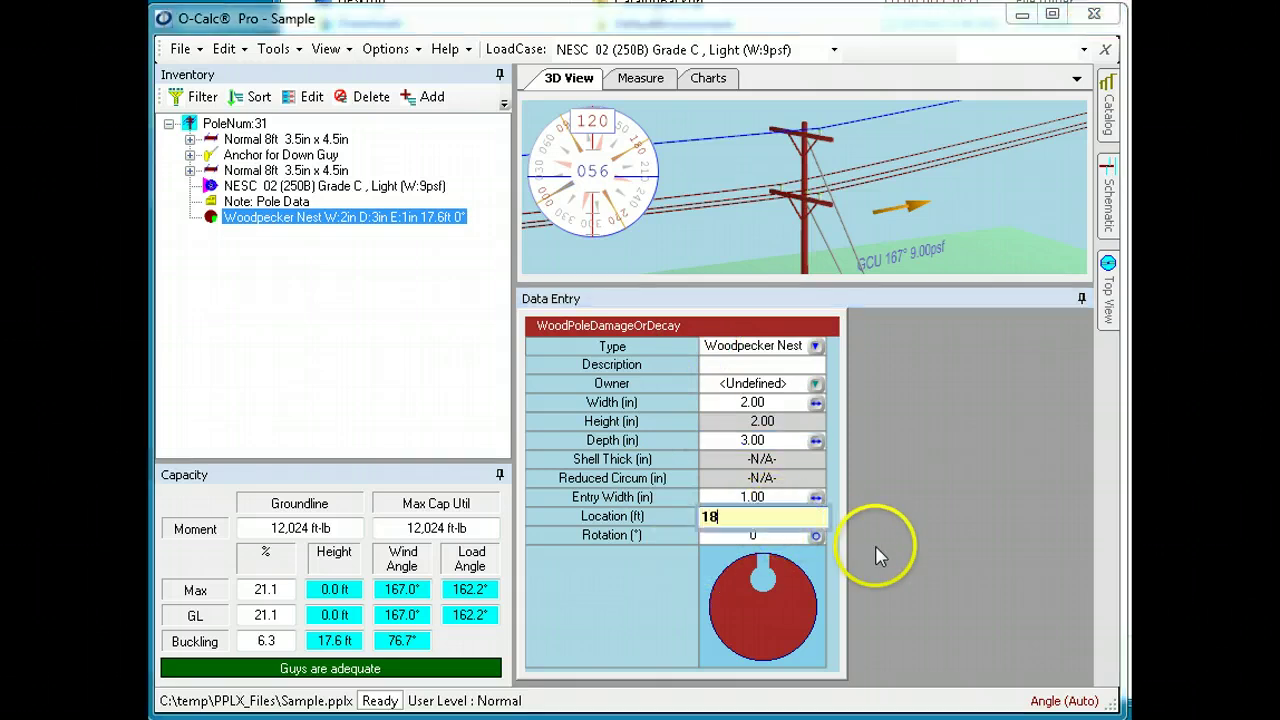
{"action": "key", "text": "Return"}
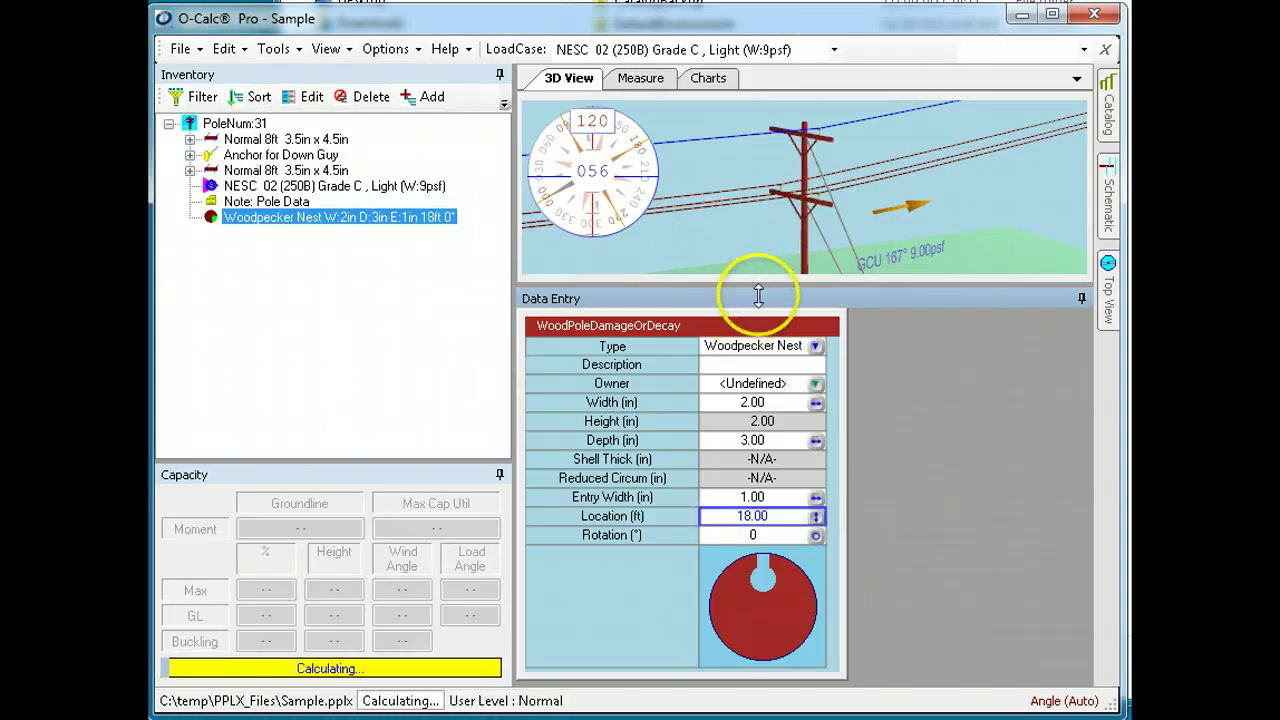
Step: Show pole 31's Bending Moment vs Height chart in an enlarged chart area
{"action": "left_click_drag", "start_coordinate": [758, 288], "coordinate": [772, 452]}
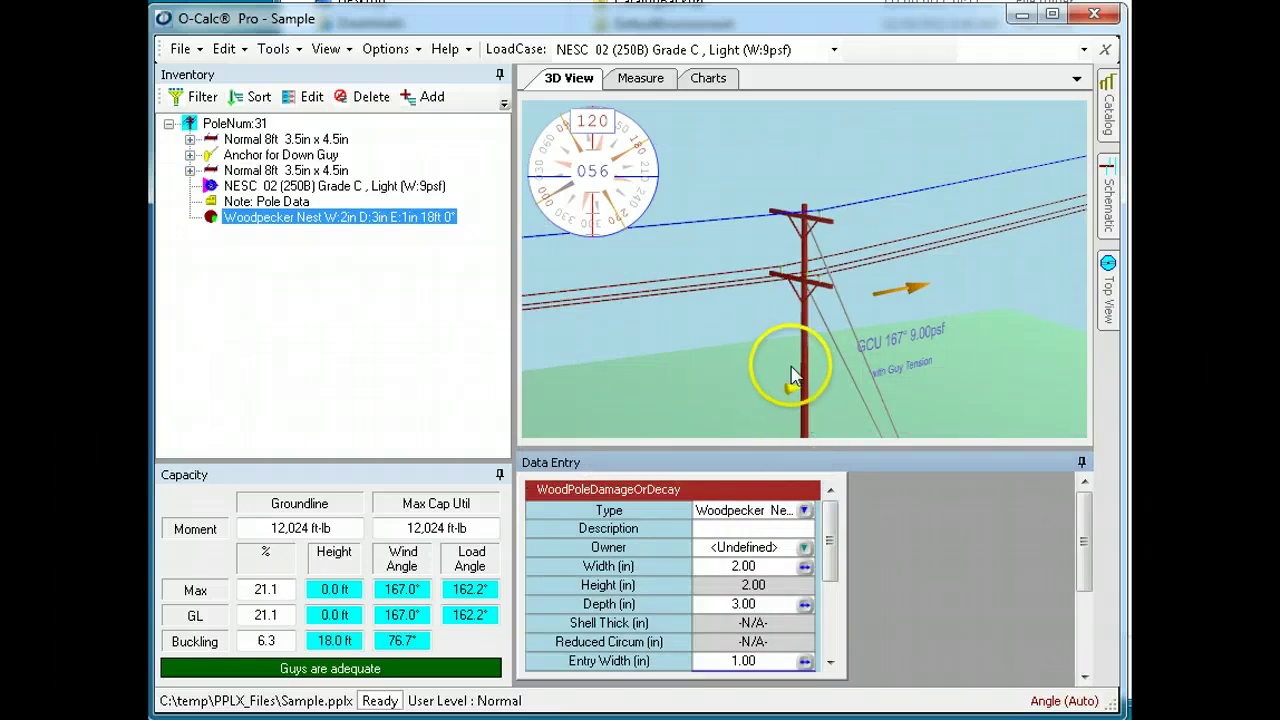
{"action": "left_click", "coordinate": [709, 80]}
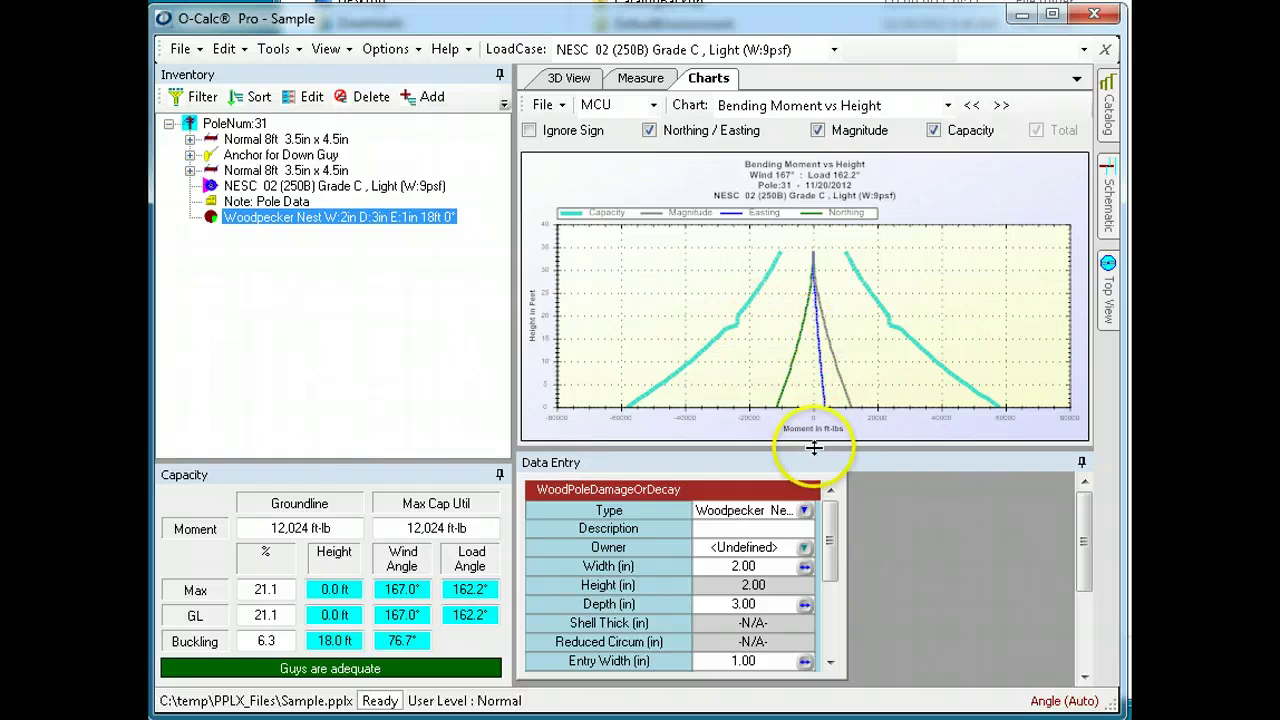
{"action": "left_click_drag", "start_coordinate": [815, 450], "coordinate": [815, 488]}
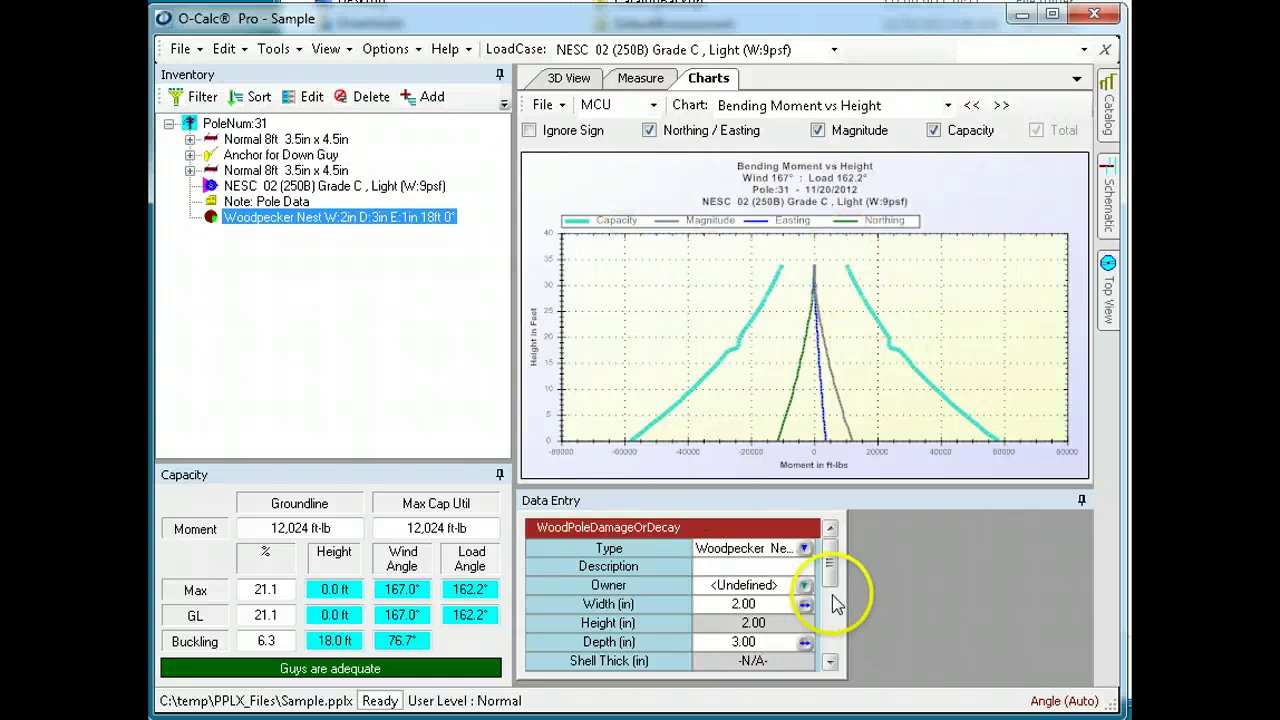
Step: Resize the woodpecker nest to 4 in deep and 4 in wide
{"action": "scroll", "coordinate": [830, 640], "scroll_direction": "down", "scroll_amount": 5}
{"action": "scroll", "coordinate": [836, 590], "scroll_direction": "up", "scroll_amount": 5}
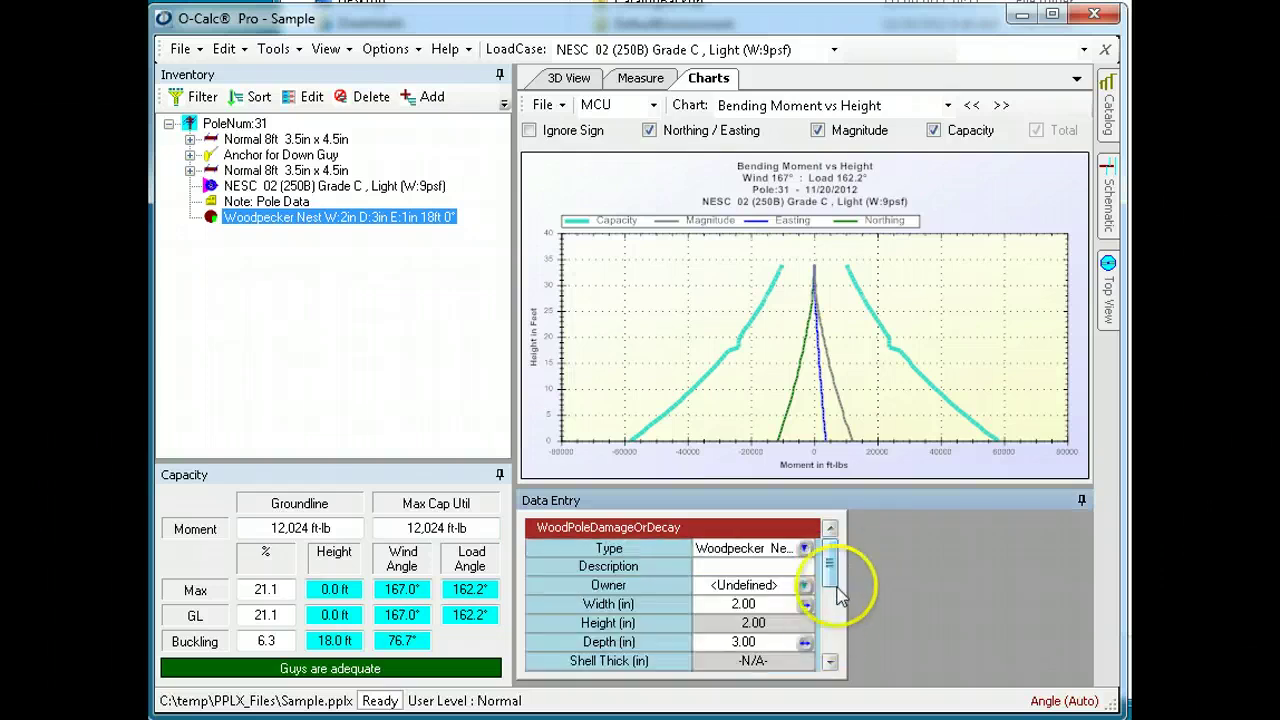
{"action": "left_click", "coordinate": [797, 647]}
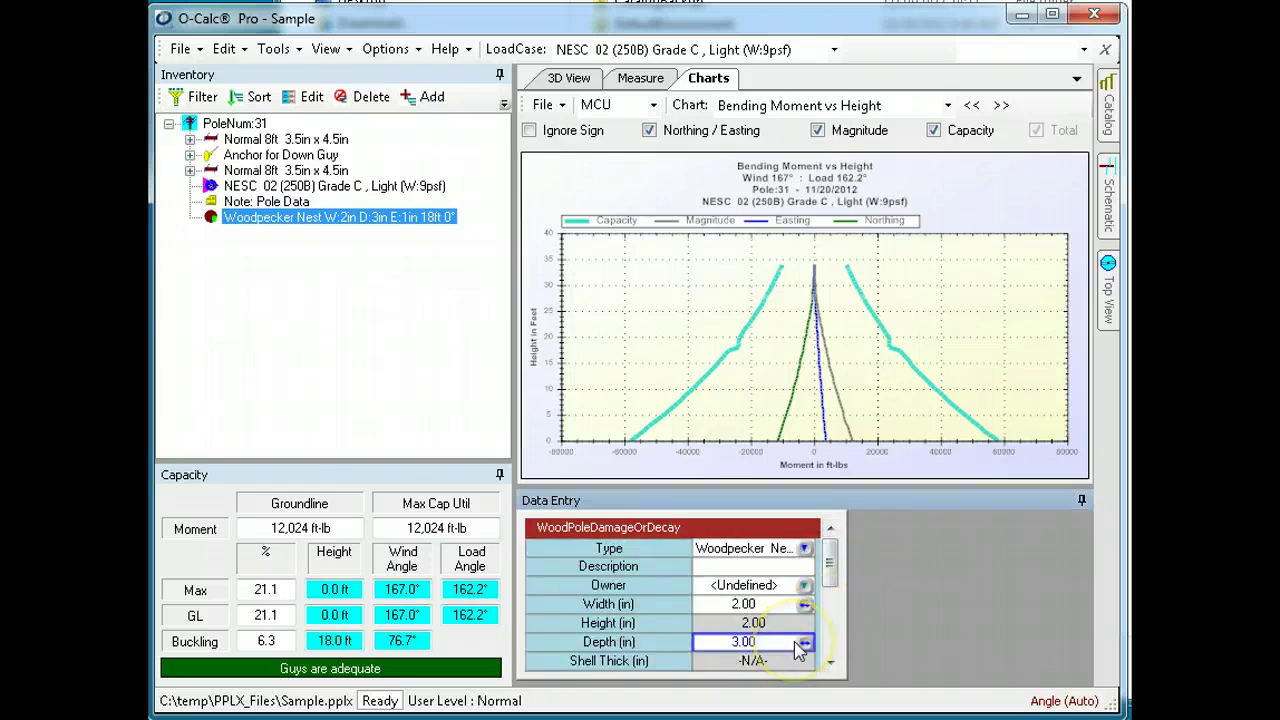
{"action": "left_click", "coordinate": [803, 644]}
{"action": "left_click", "coordinate": [805, 606]}
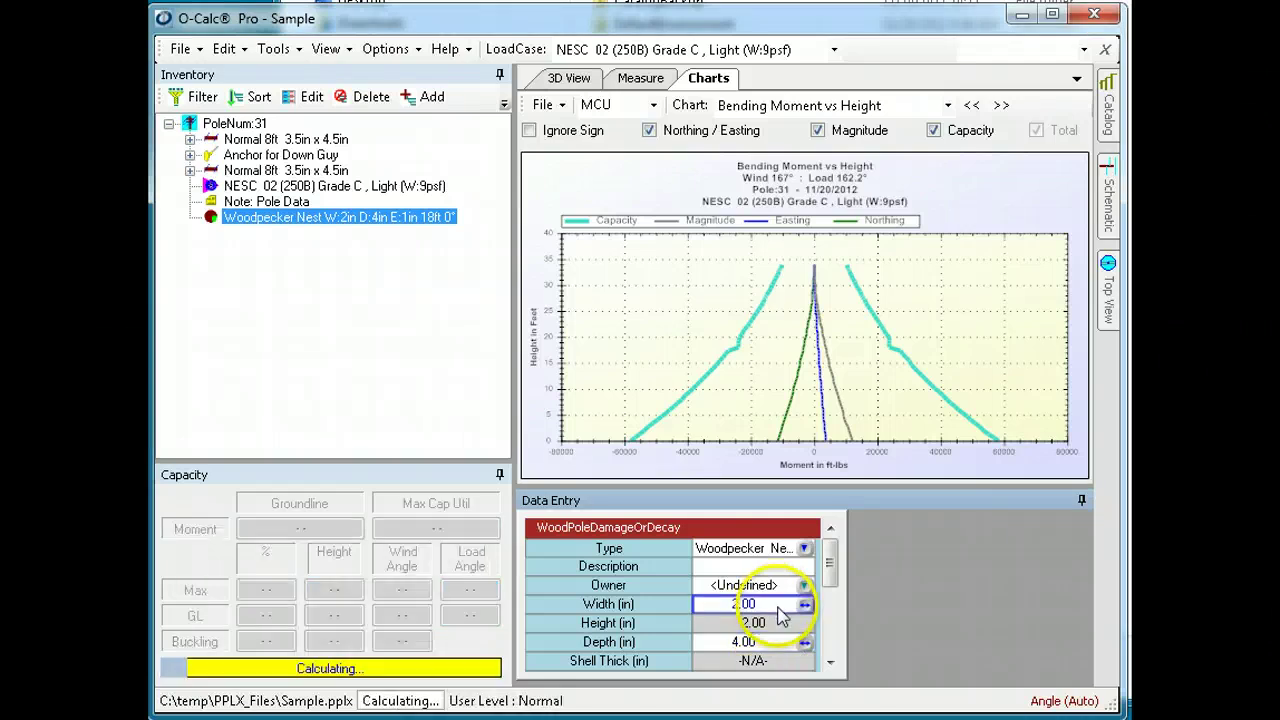
{"action": "type", "text": "4"}
{"action": "key", "text": "Return"}
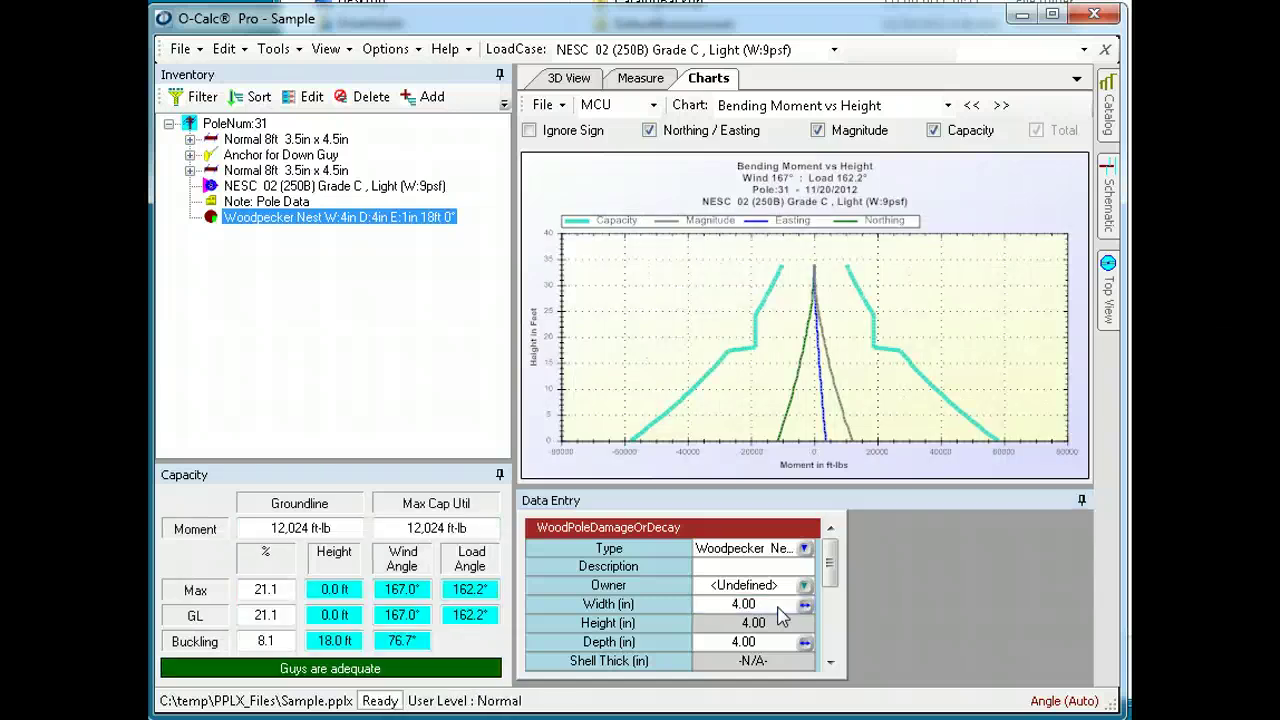
{"action": "left_click", "coordinate": [1084, 515]}
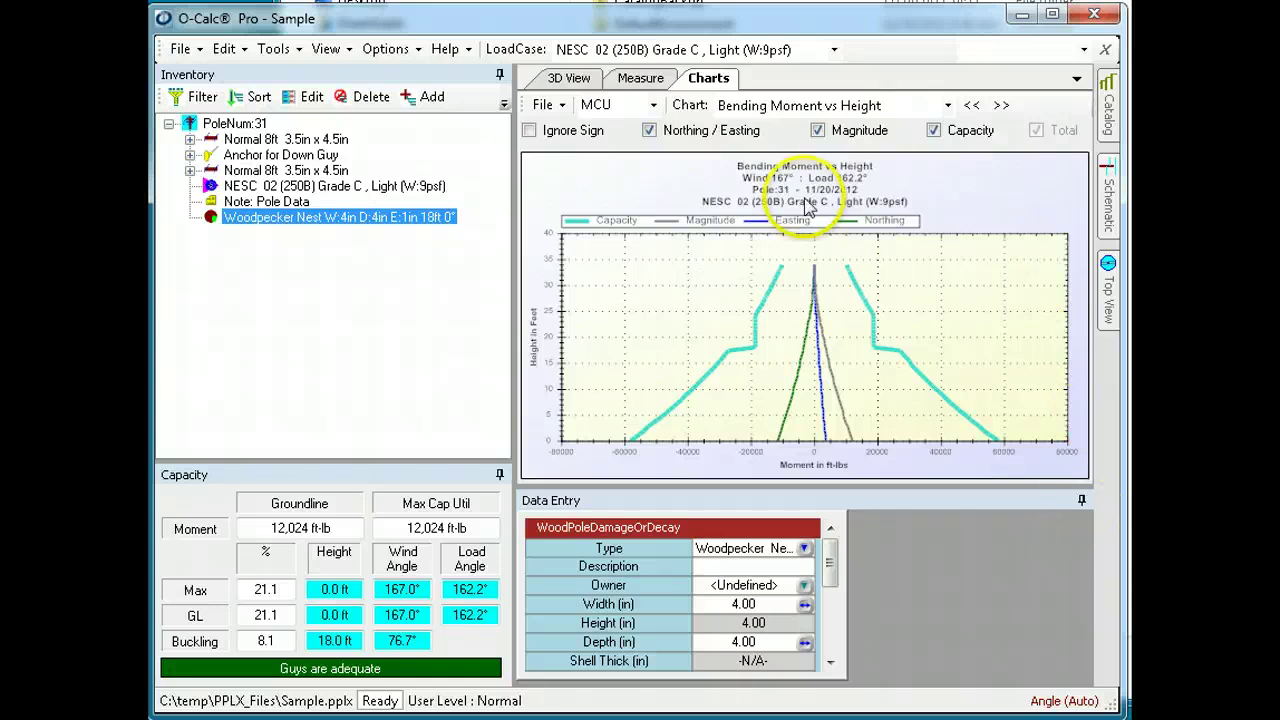
Step: Switch the chart to Vertical Capacity vs Height
{"action": "left_click", "coordinate": [940, 104]}
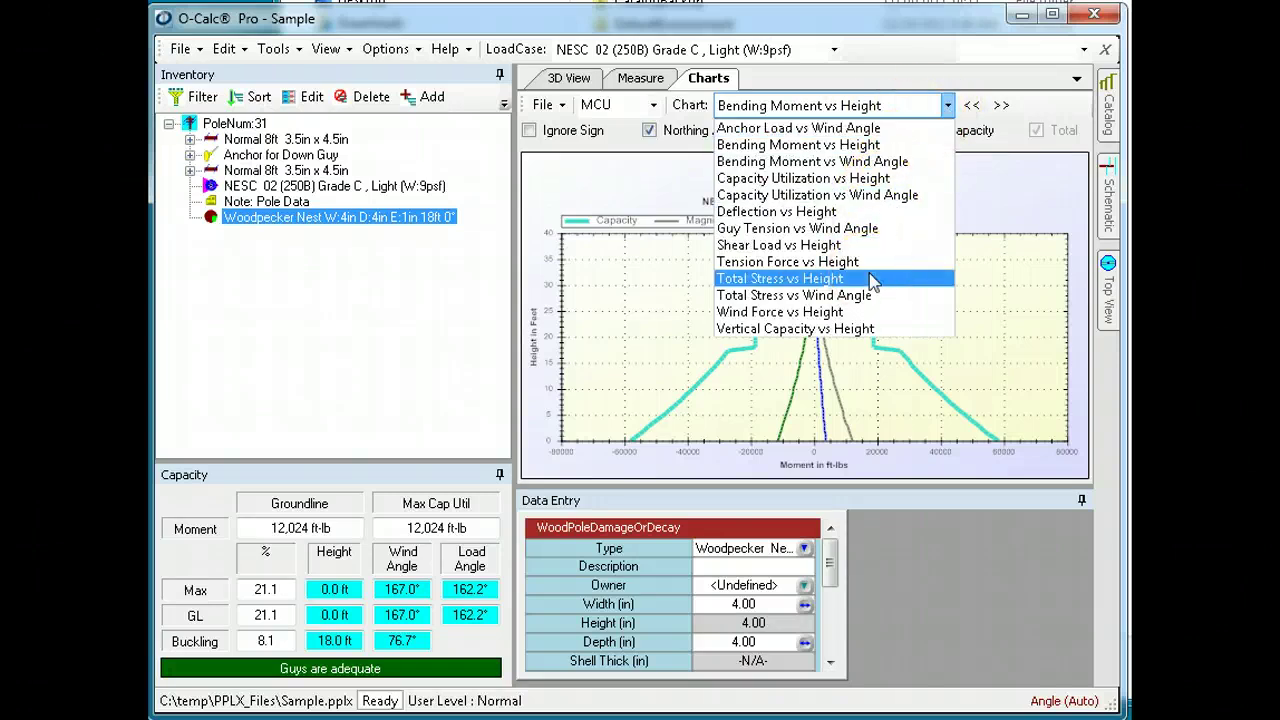
{"action": "left_click", "coordinate": [879, 197]}
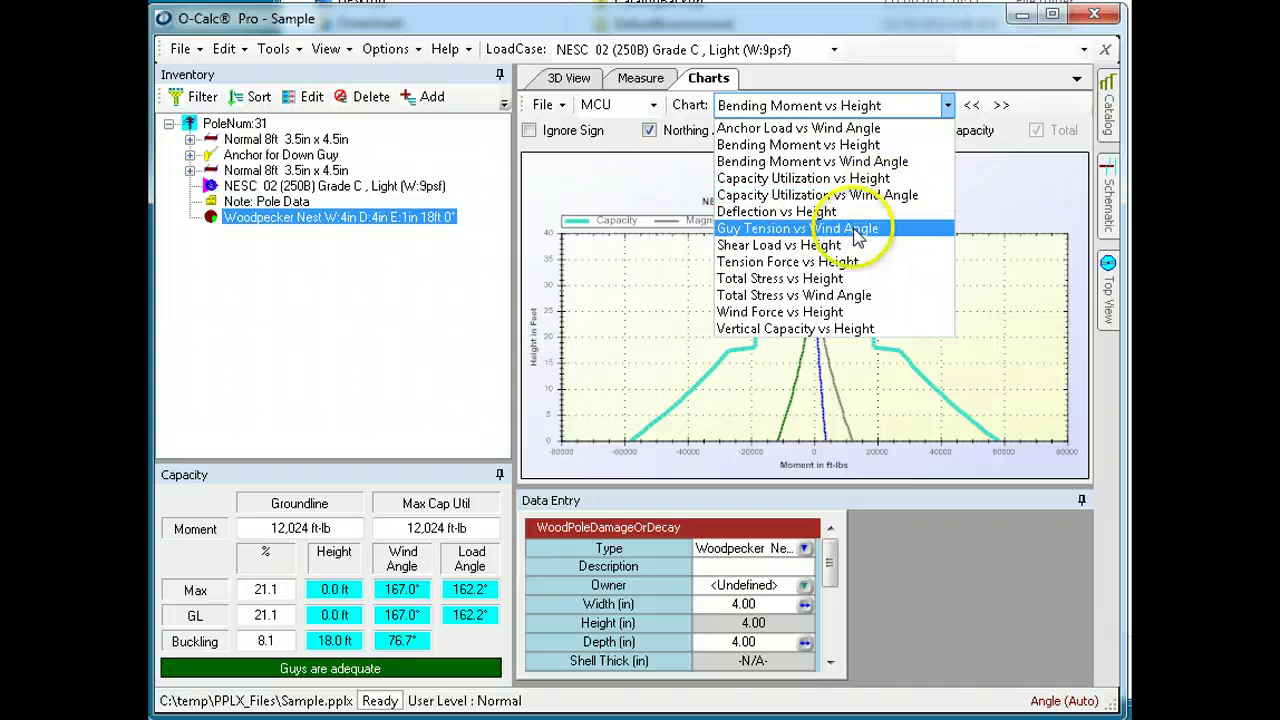
{"action": "left_click", "coordinate": [815, 328]}
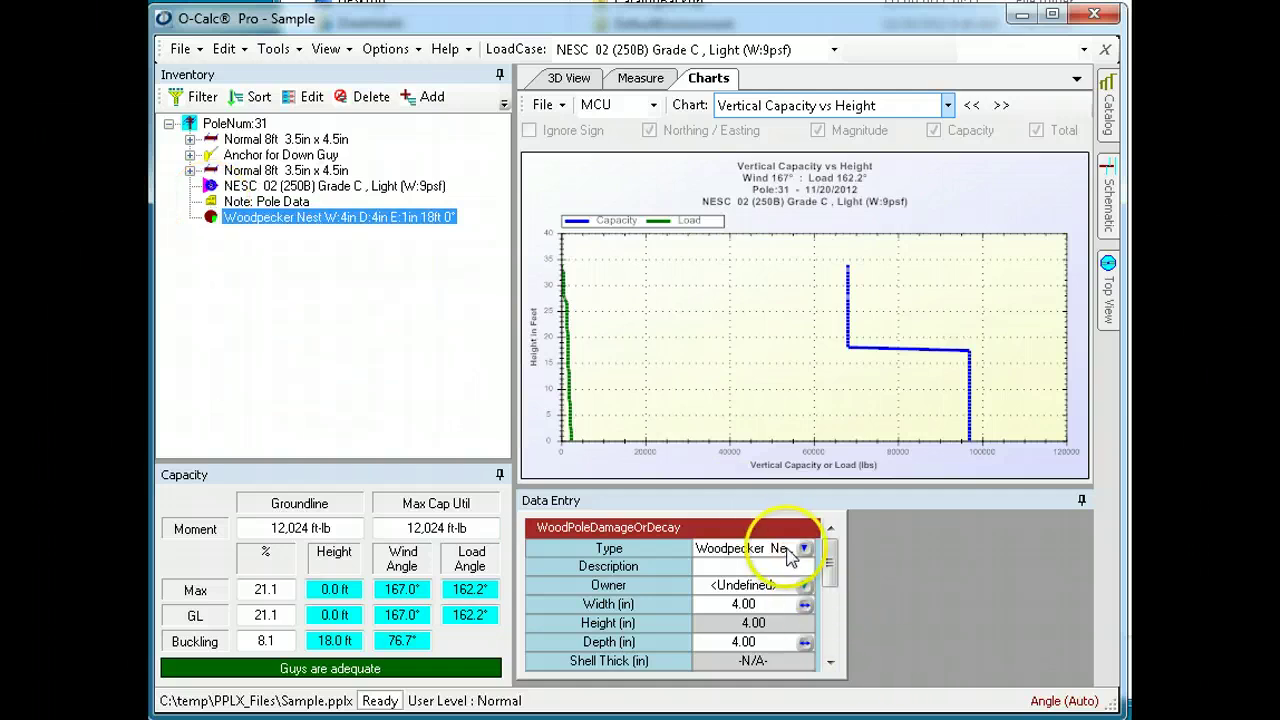
Step: In the 3D view, drag a copy of the 4 in woodpecker nest up to 18.9 ft
{"action": "left_click", "coordinate": [804, 548]}
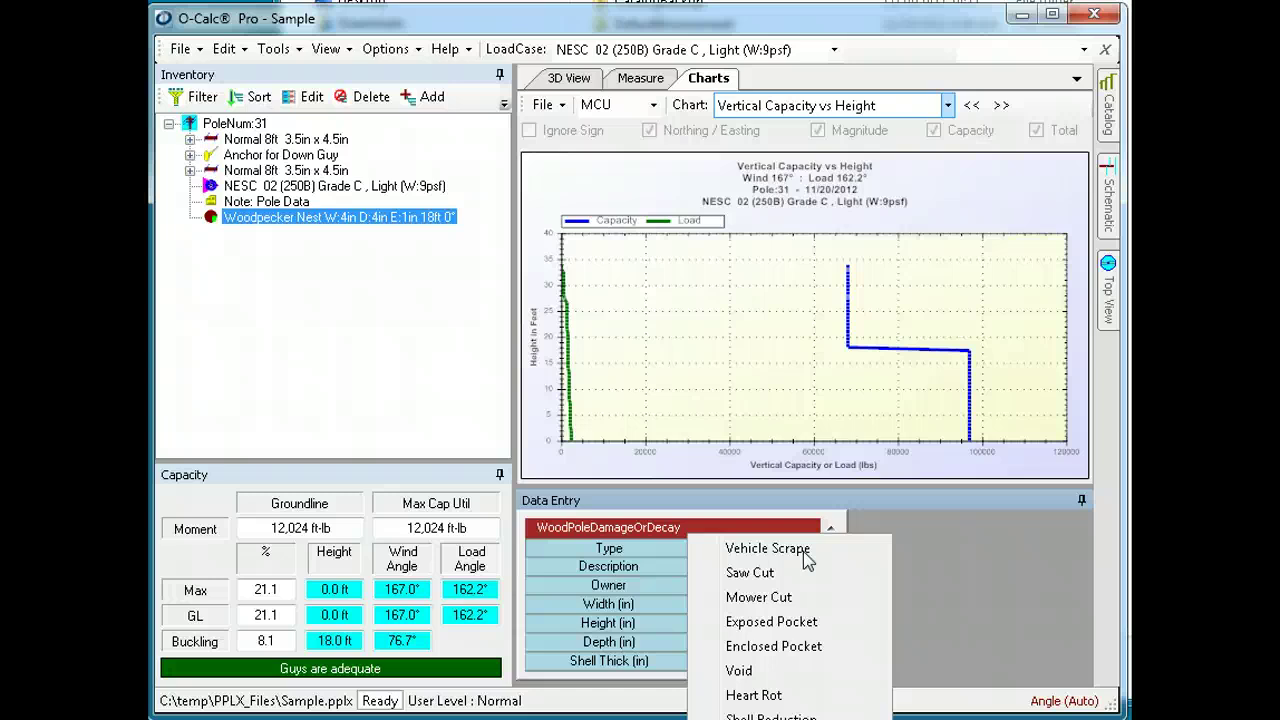
{"action": "left_click", "coordinate": [1005, 595]}
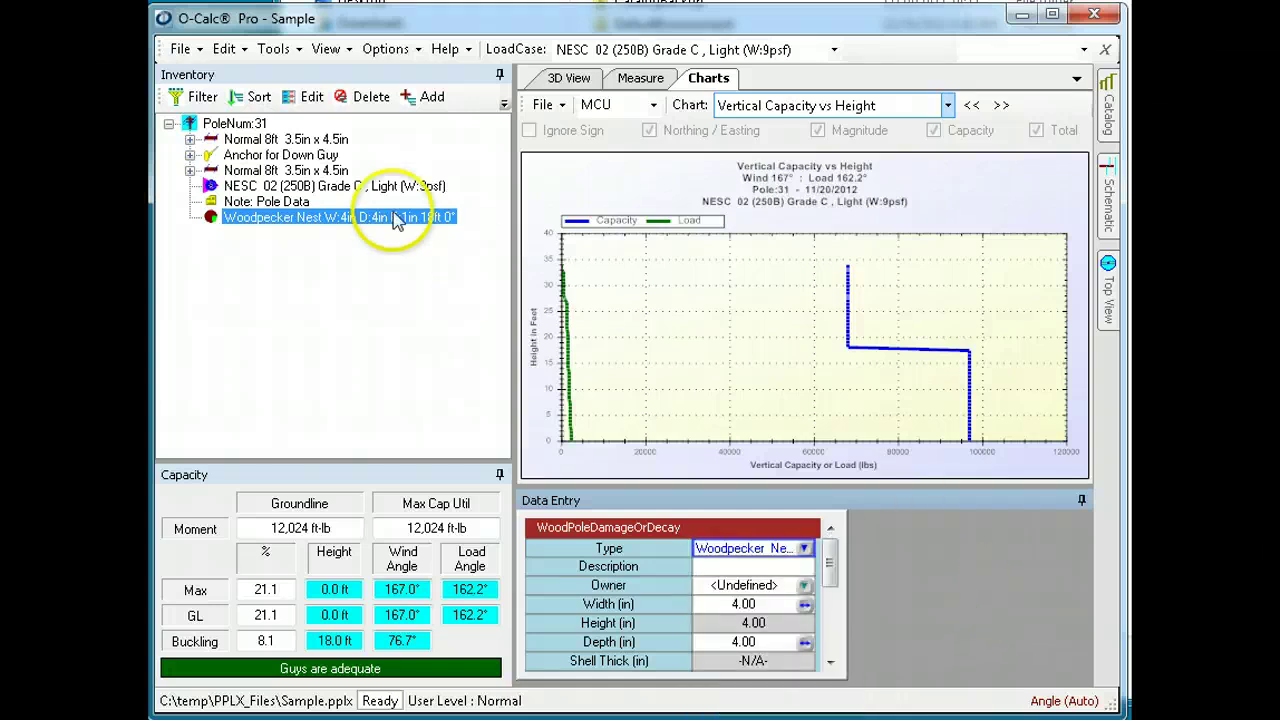
{"action": "left_click", "coordinate": [578, 78]}
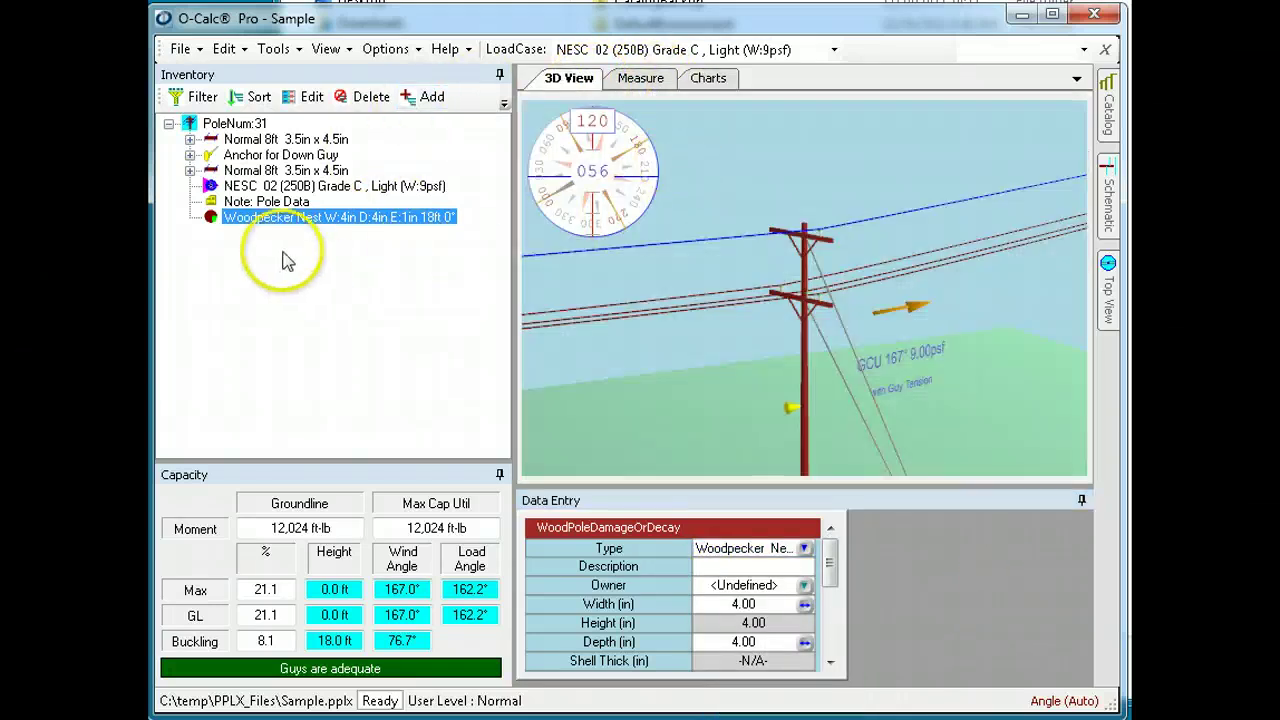
{"action": "mouse_move", "coordinate": [218, 222]}
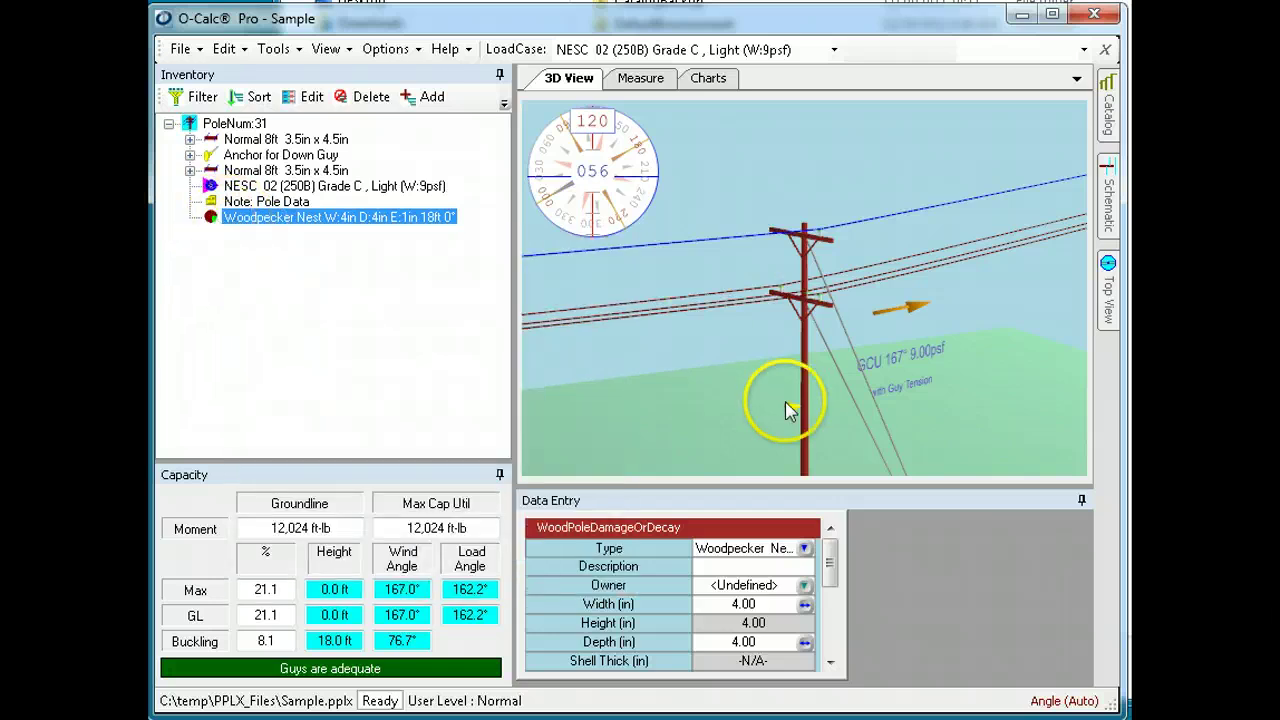
{"action": "left_click", "coordinate": [790, 410]}
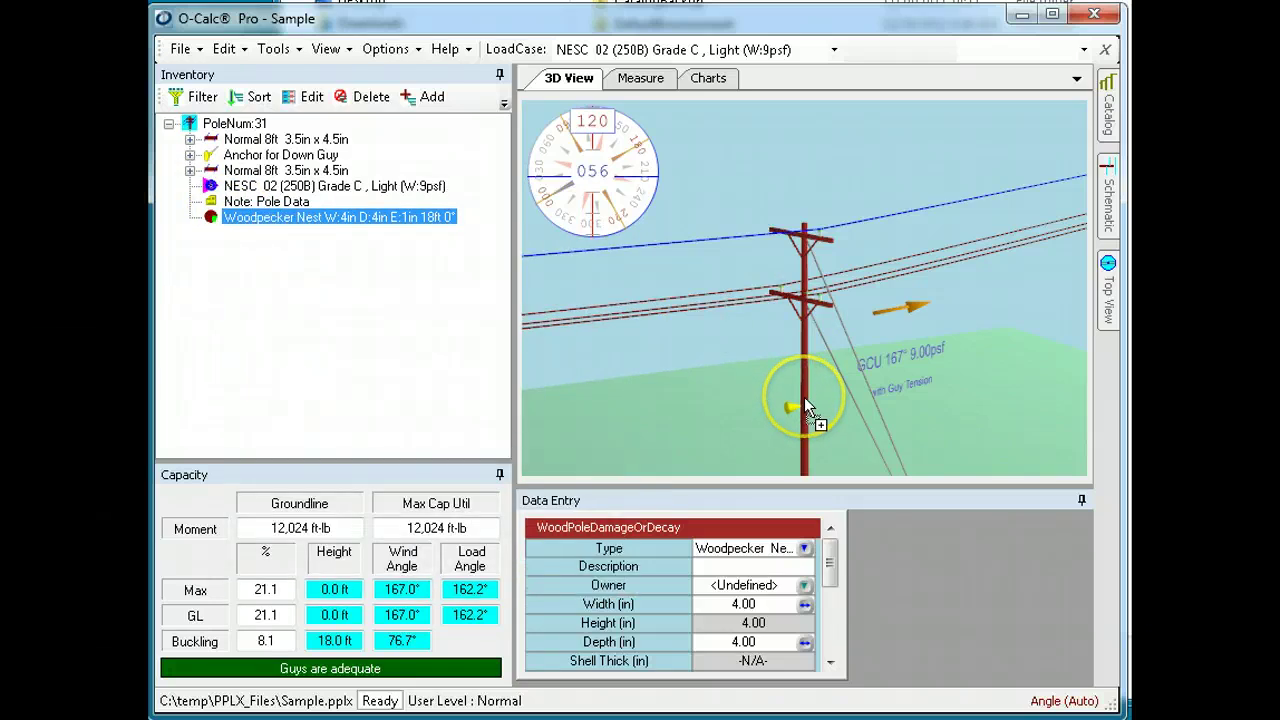
{"action": "left_click_drag", "start_coordinate": [804, 397], "coordinate": [805, 394]}
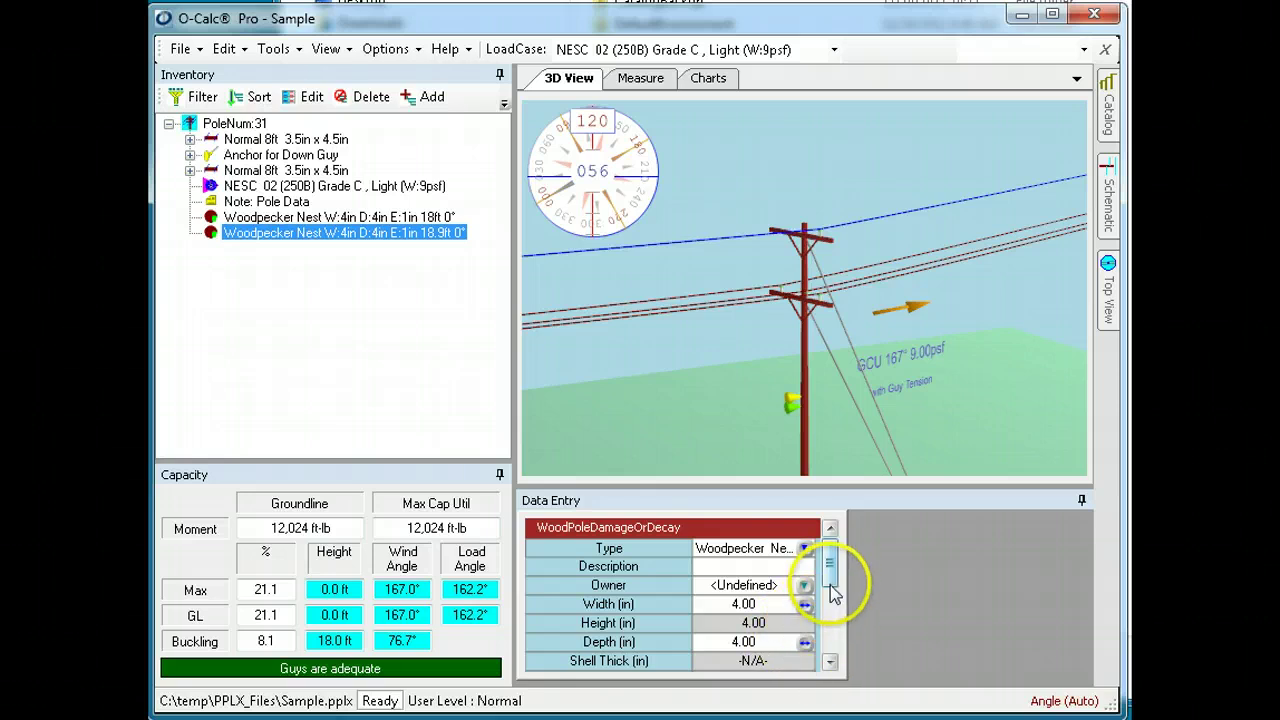
Step: Rotate the second woodpecker nest to 45°
{"action": "left_click_drag", "start_coordinate": [833, 592], "coordinate": [833, 638]}
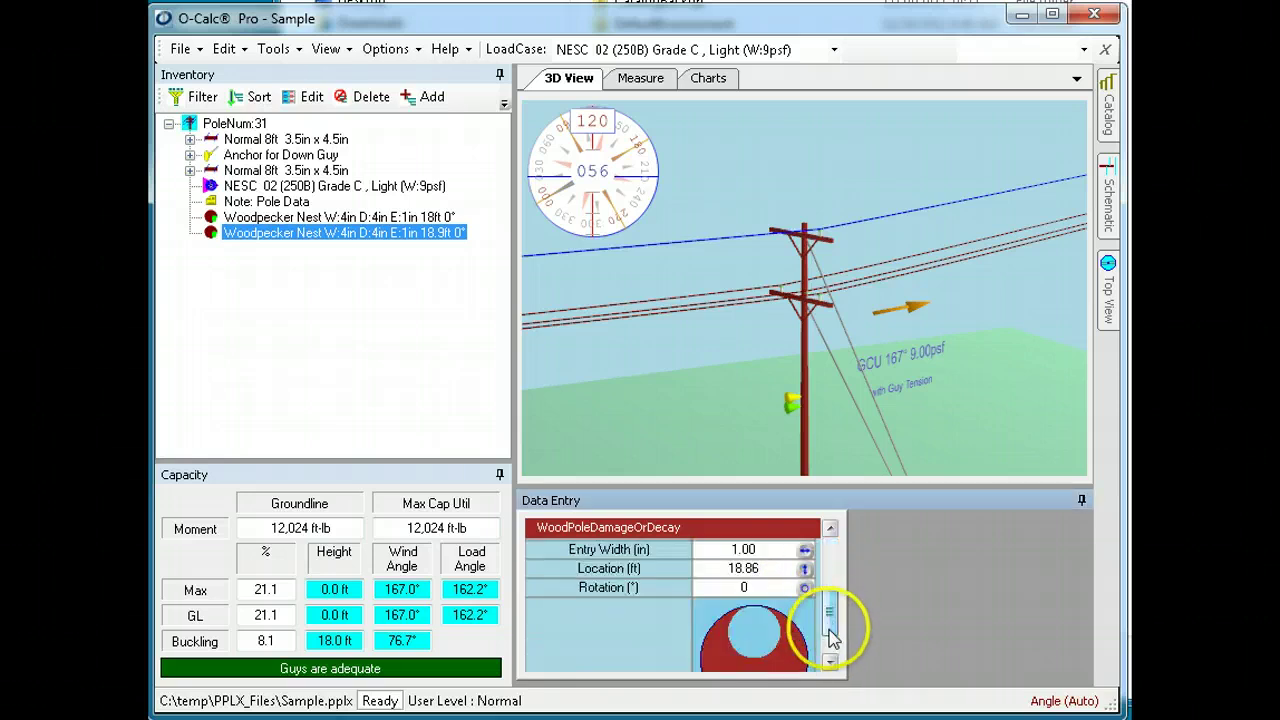
{"action": "left_click", "coordinate": [778, 590]}
{"action": "left_click", "coordinate": [780, 600]}
{"action": "type", "text": "45"}
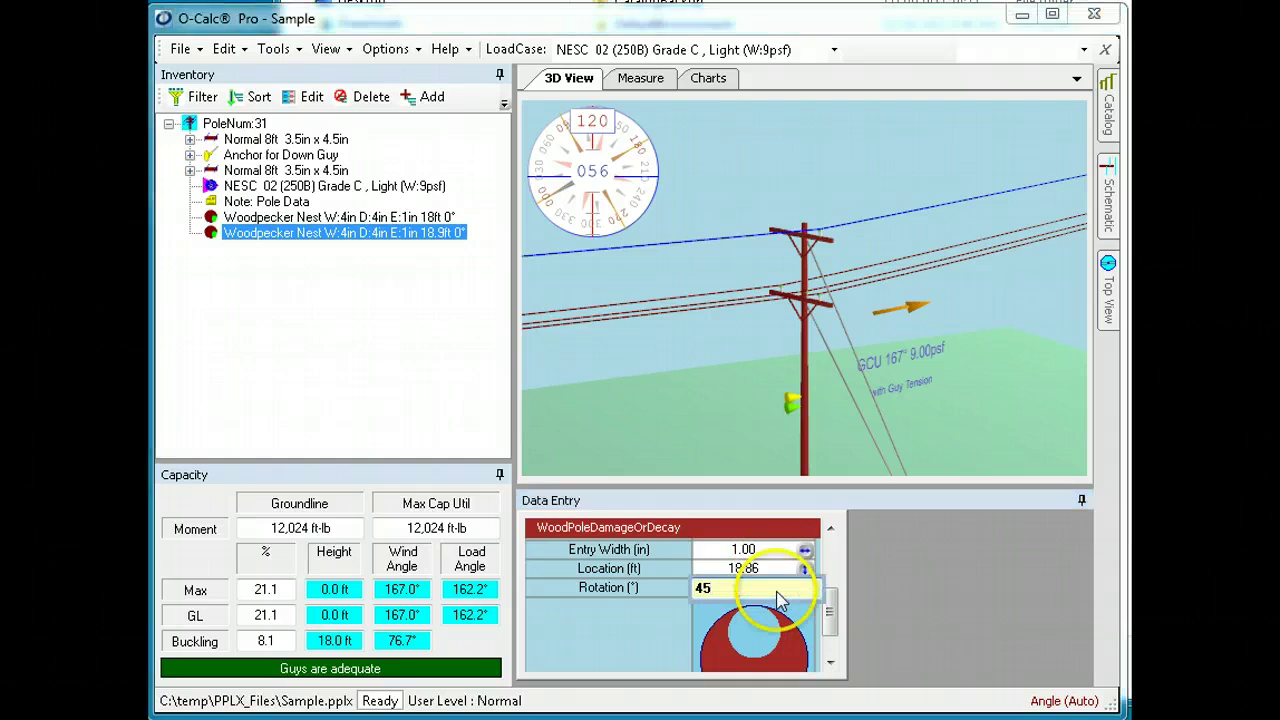
{"action": "key", "text": "Return"}
Step: Move the second woodpecker nest to 18.125 ft
{"action": "left_click", "coordinate": [771, 400]}
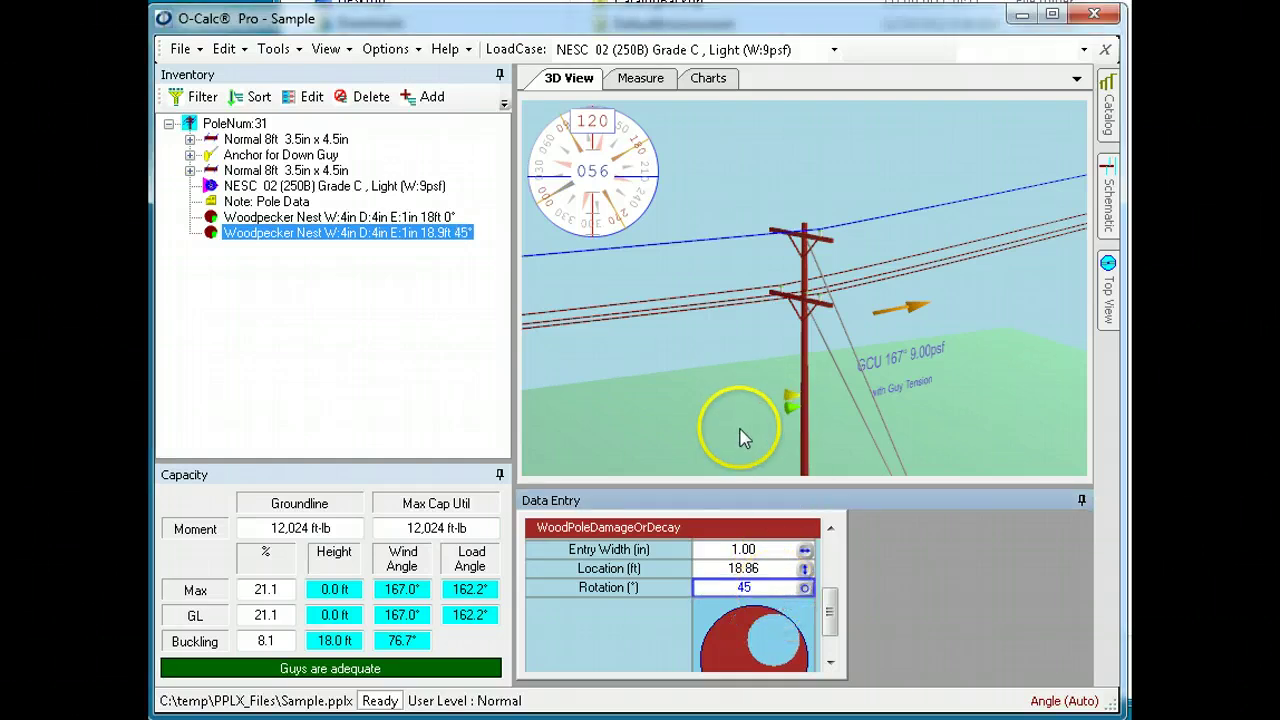
{"action": "left_click_drag", "start_coordinate": [743, 434], "coordinate": [823, 414]}
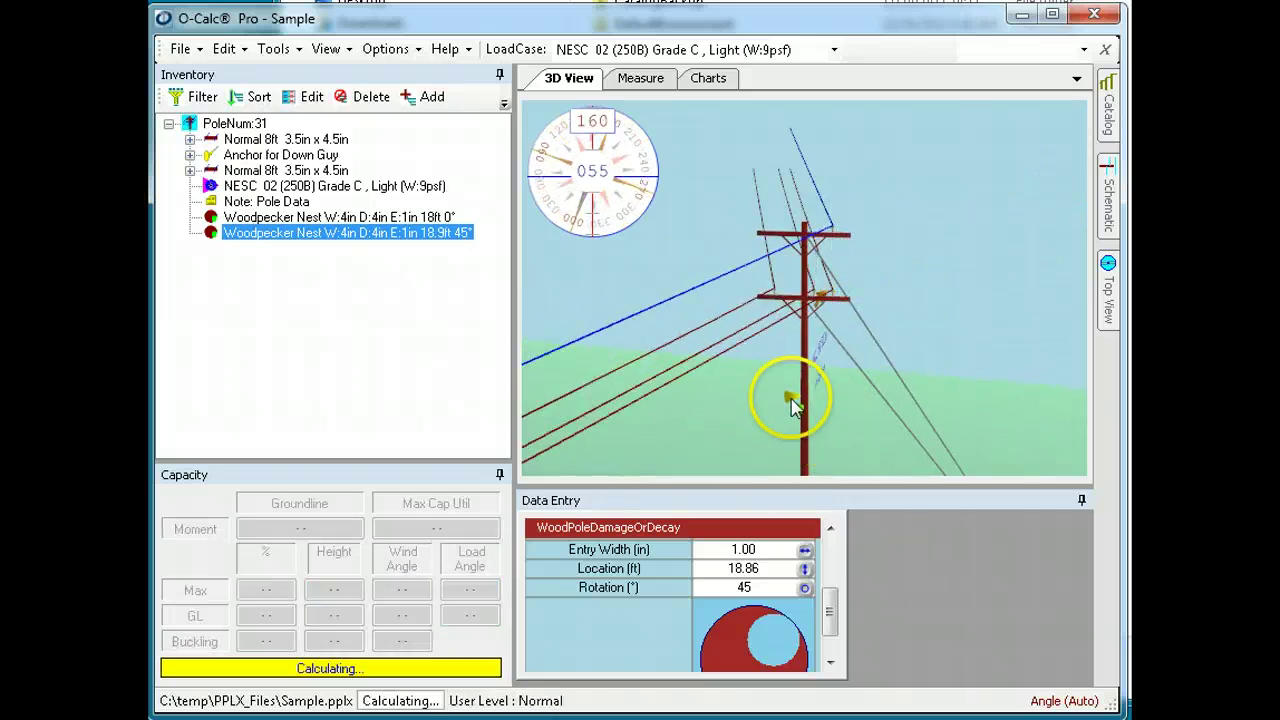
{"action": "left_click_drag", "start_coordinate": [840, 620], "coordinate": [828, 523]}
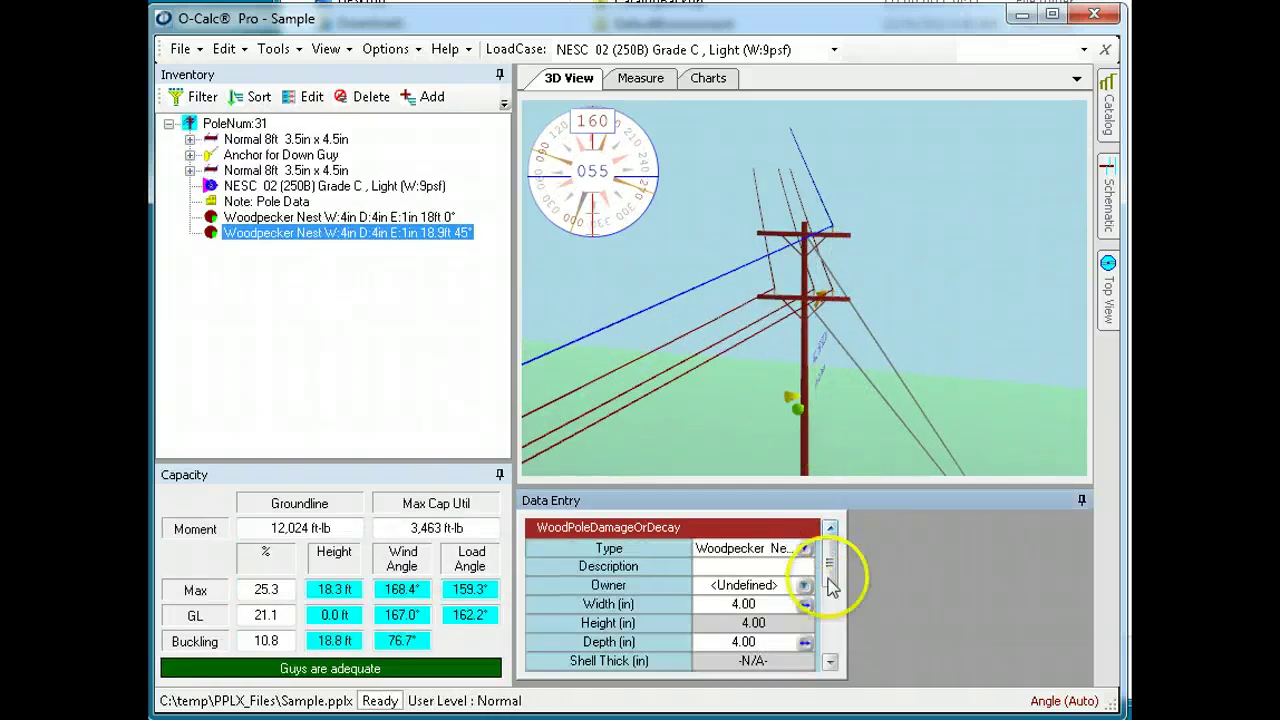
{"action": "scroll", "coordinate": [828, 628], "scroll_direction": "down", "scroll_amount": 3}
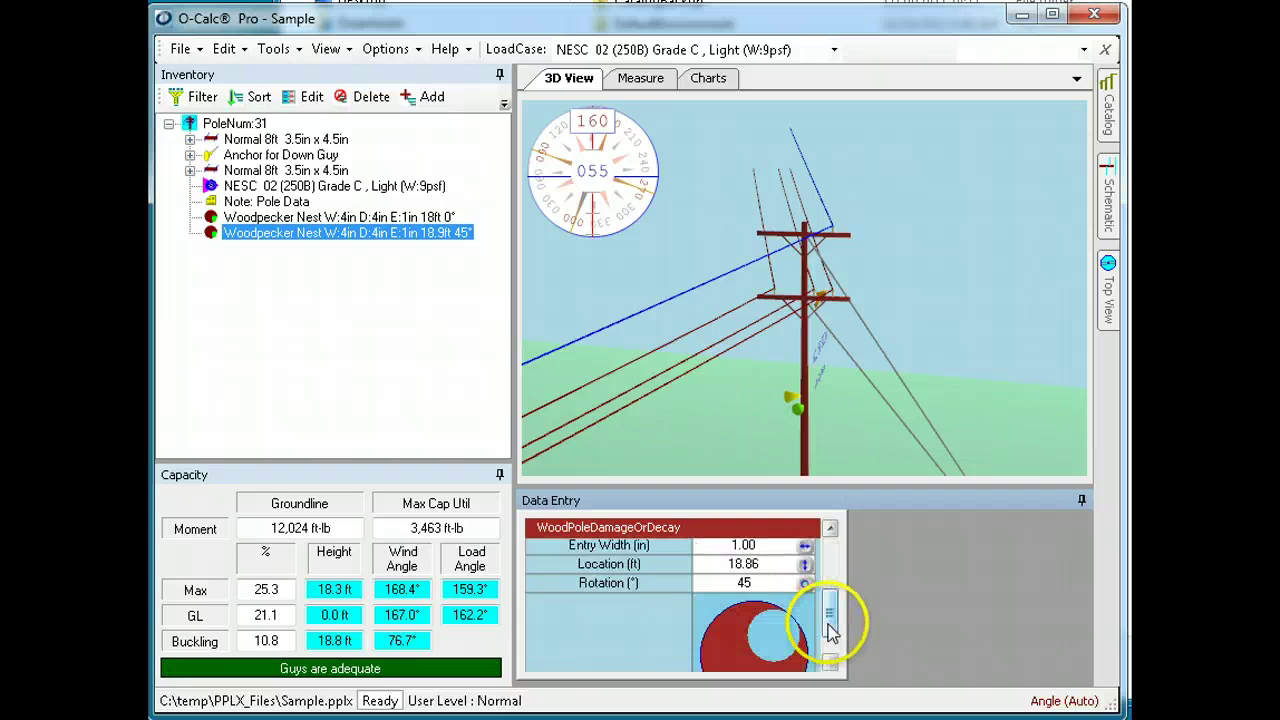
{"action": "left_click", "coordinate": [791, 566]}
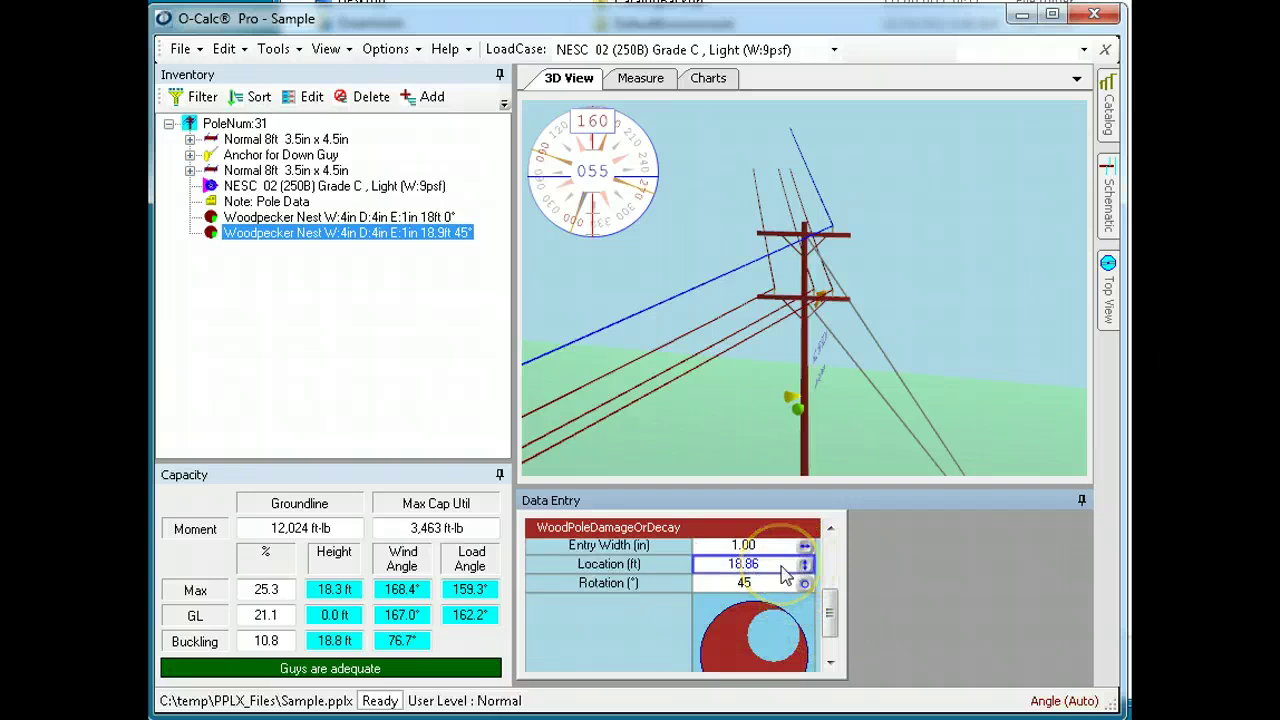
{"action": "left_click", "coordinate": [784, 567]}
{"action": "type", "text": "18."}
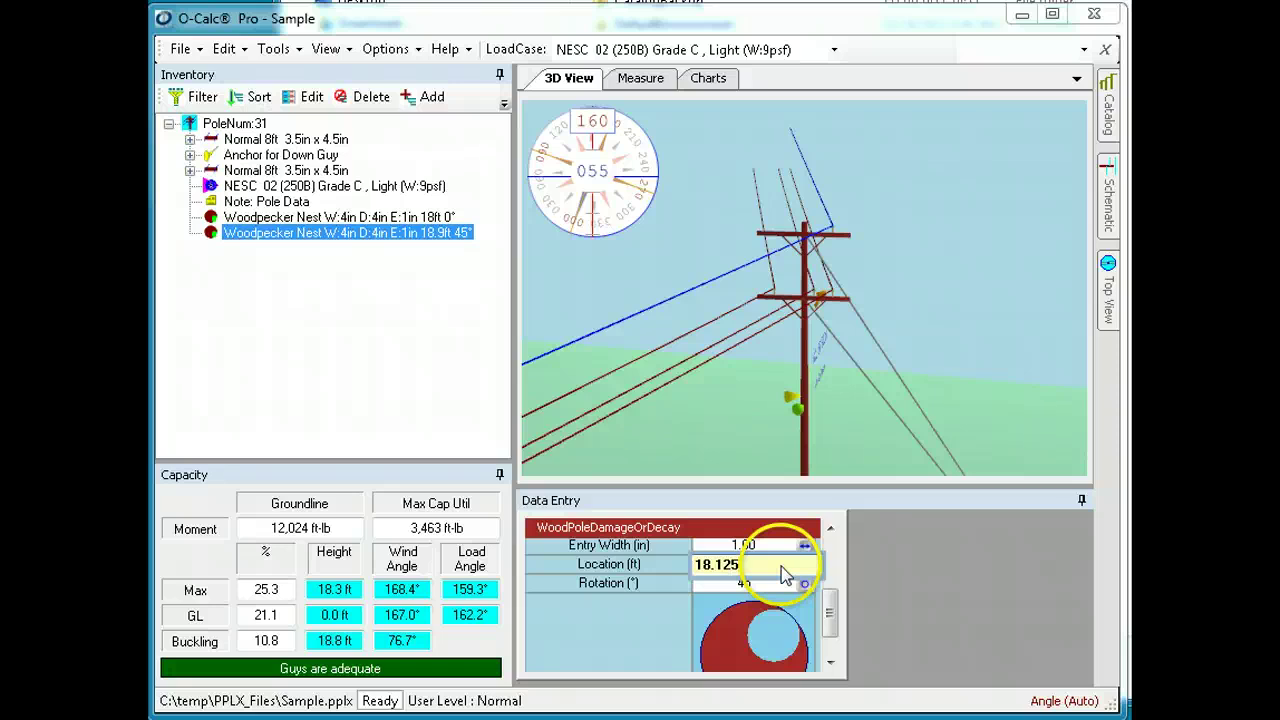
{"action": "type", "text": "125"}
{"action": "key", "text": "Return"}
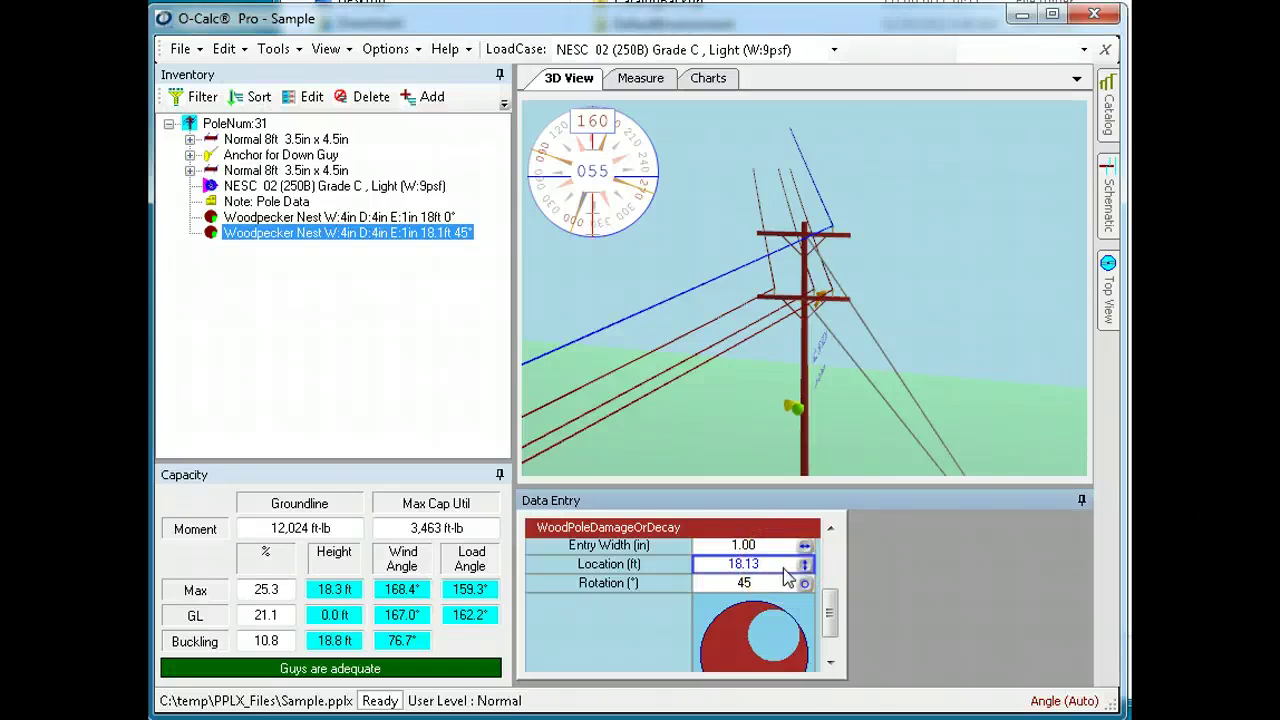
Step: Open the Damage / Decay Summary report, review the 17.7–18.3 ft damage, and close it
{"action": "left_click", "coordinate": [330, 50]}
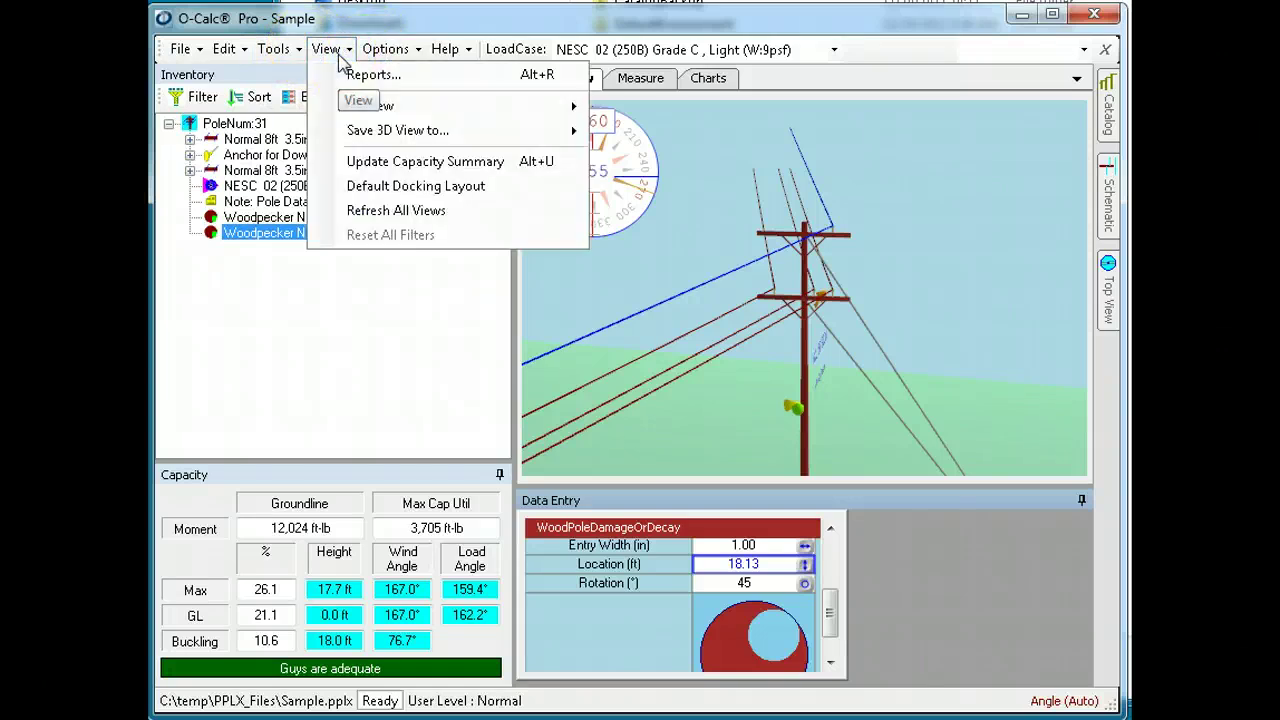
{"action": "left_click", "coordinate": [328, 50]}
{"action": "left_click", "coordinate": [273, 49]}
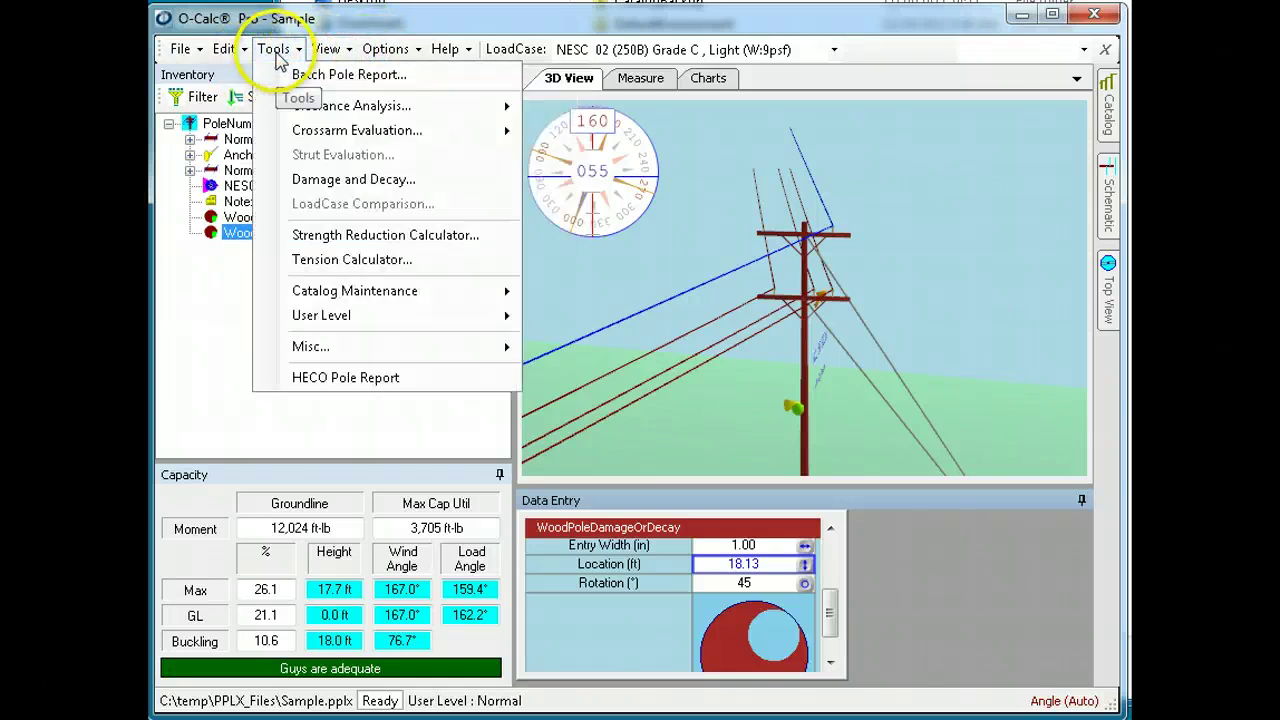
{"action": "left_click", "coordinate": [388, 189]}
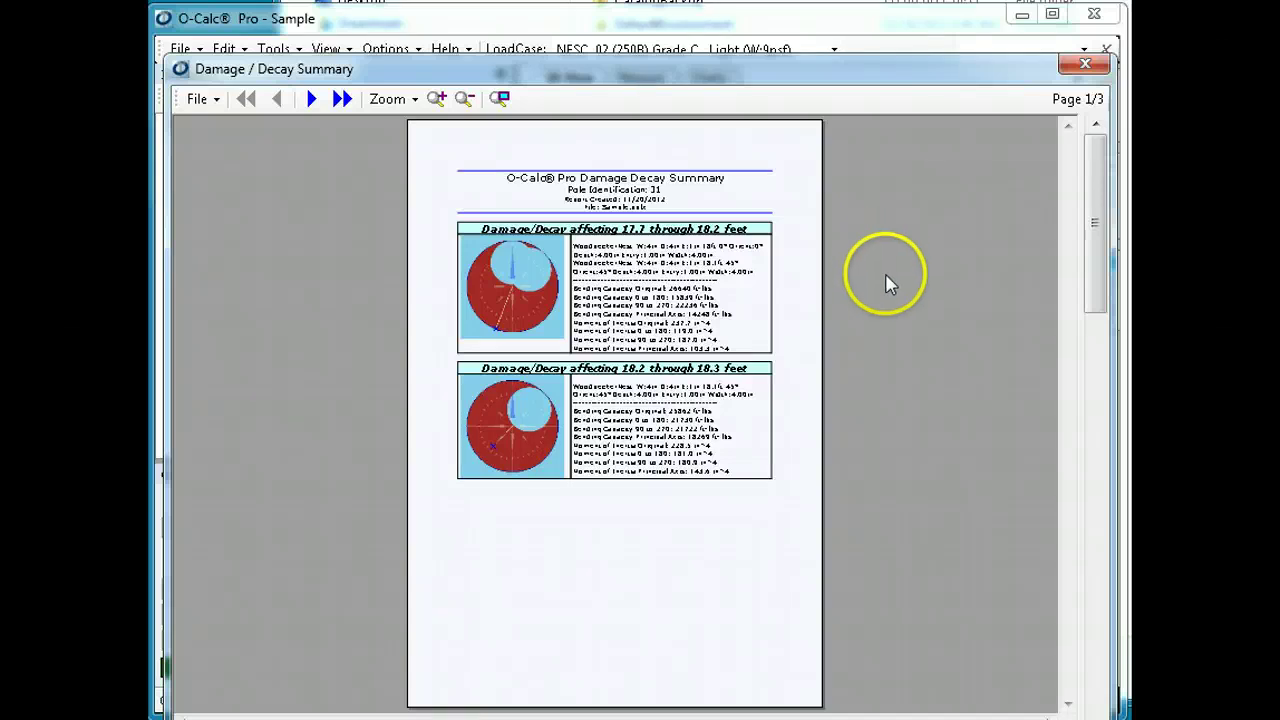
{"action": "left_click", "coordinate": [1085, 66]}
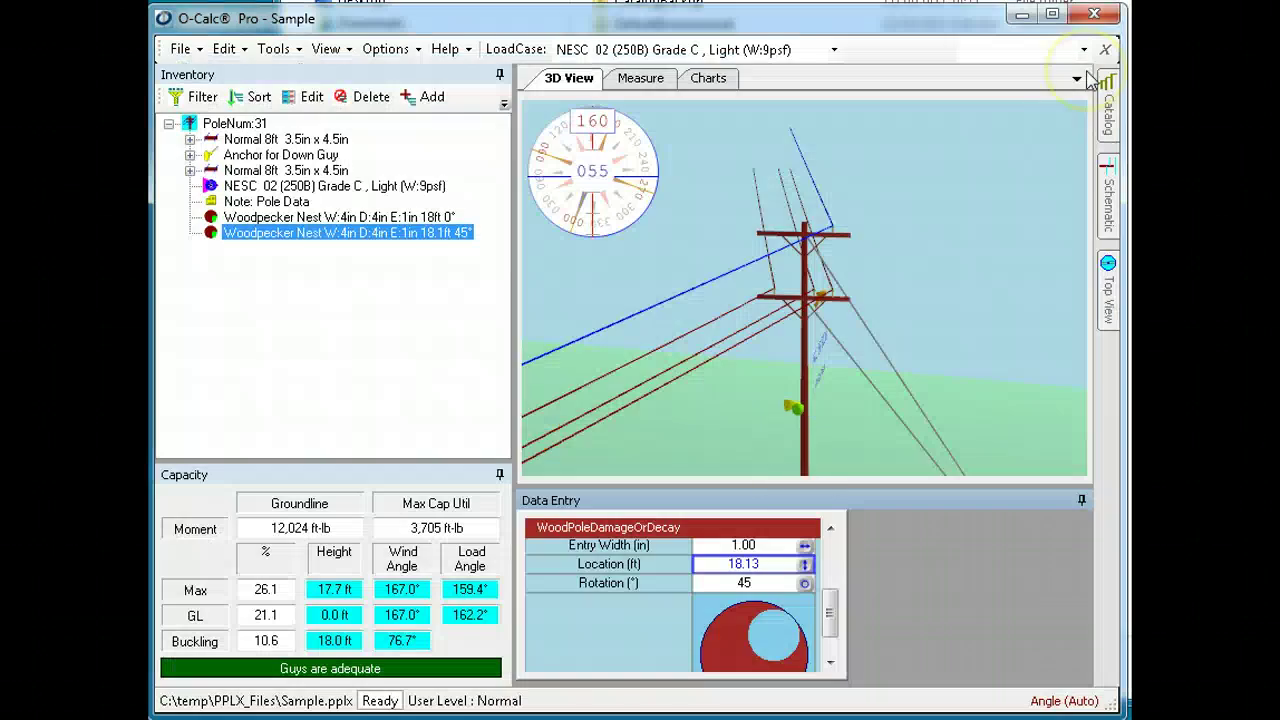
Step: Set the second woodpecker nest to 19.5 ft, 2 in wide and 2 in deep
{"action": "left_click", "coordinate": [789, 408]}
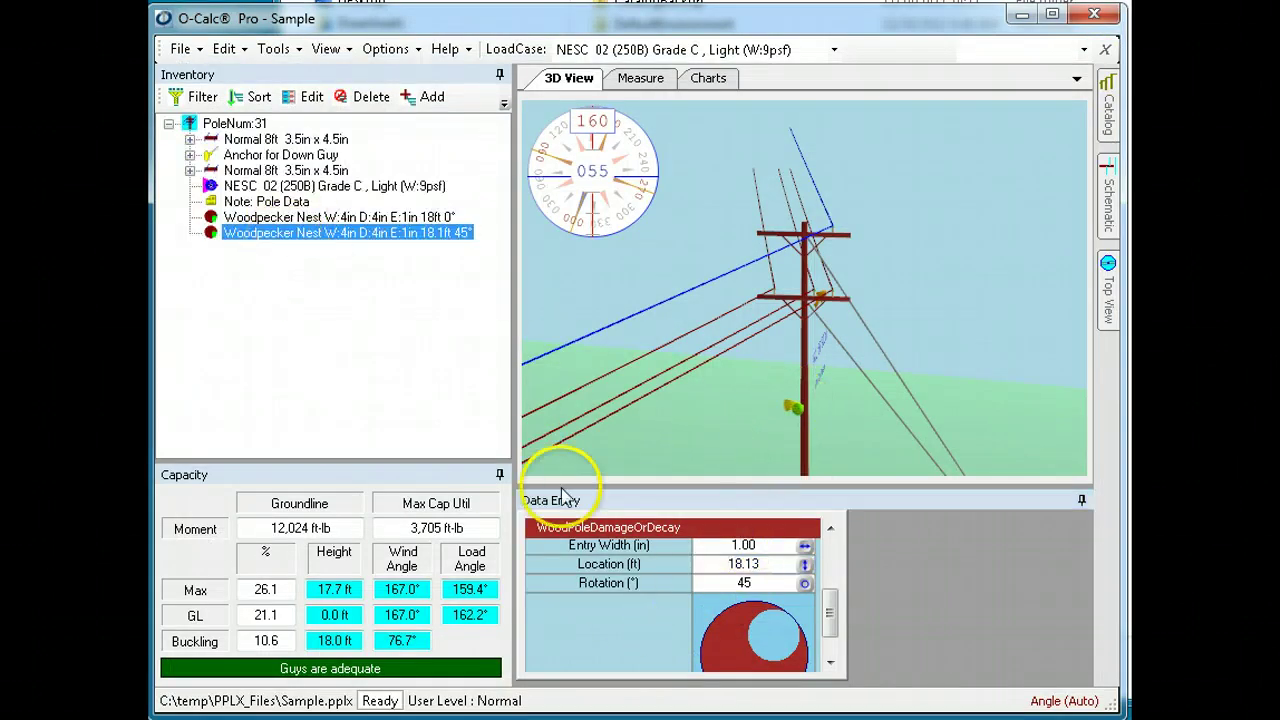
{"action": "left_click", "coordinate": [780, 566]}
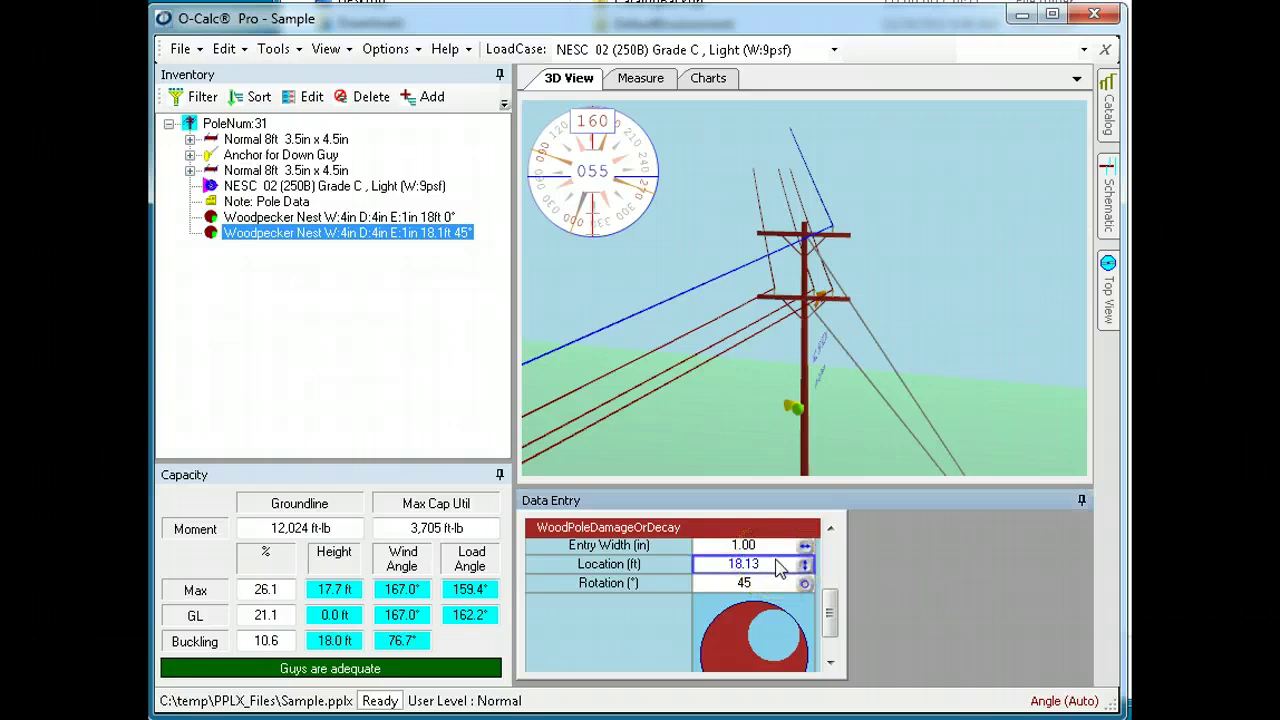
{"action": "type", "text": "1"}
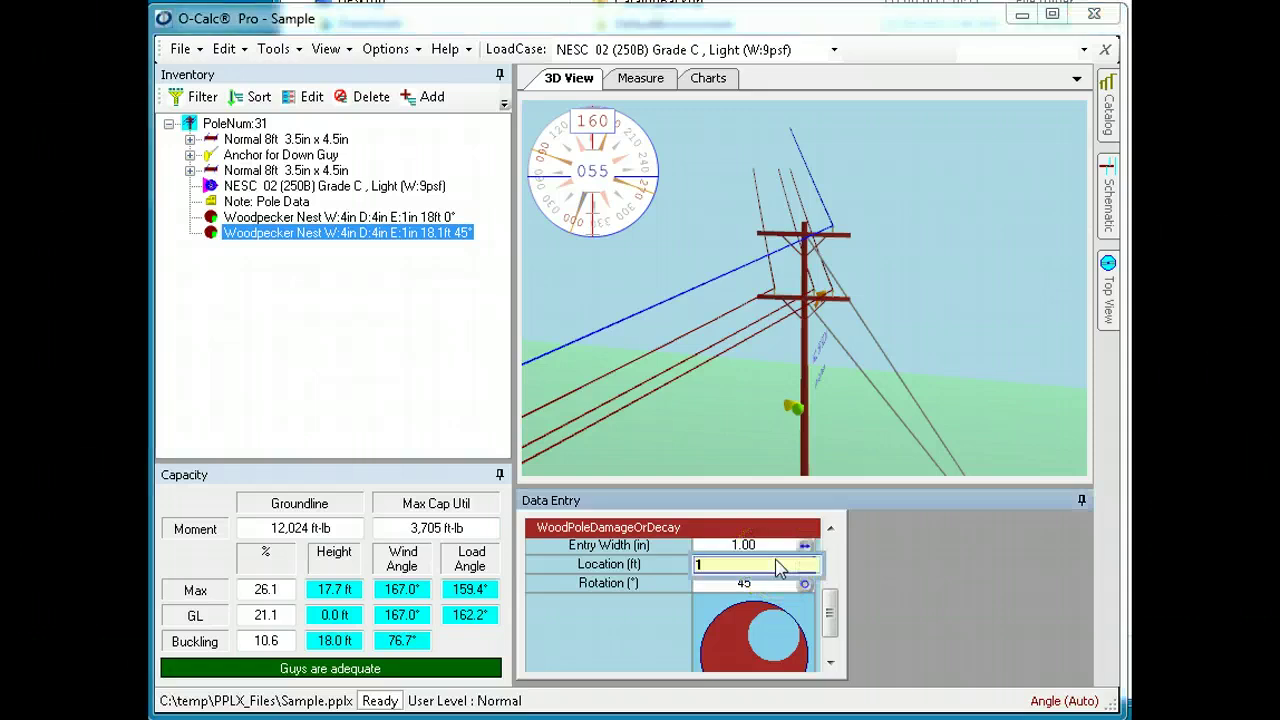
{"action": "type", "text": "9.5"}
{"action": "key", "text": "Return"}
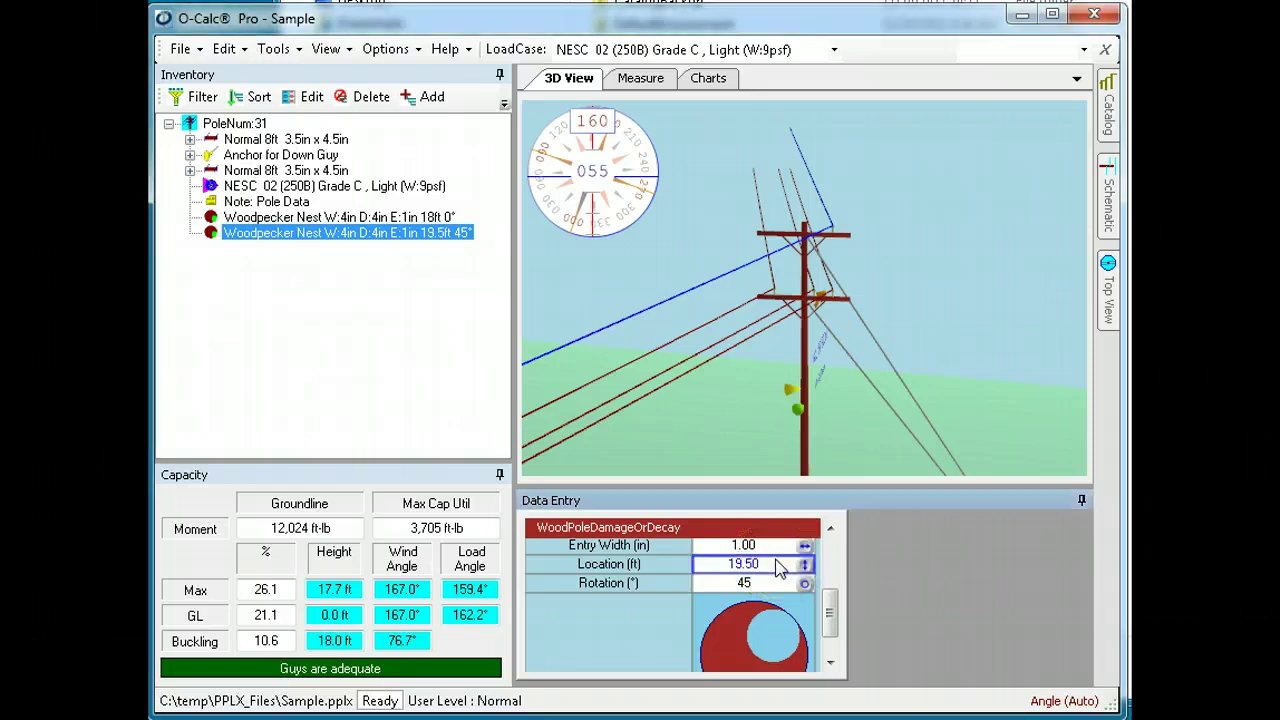
{"action": "scroll", "coordinate": [826, 566], "scroll_direction": "up", "scroll_amount": 3}
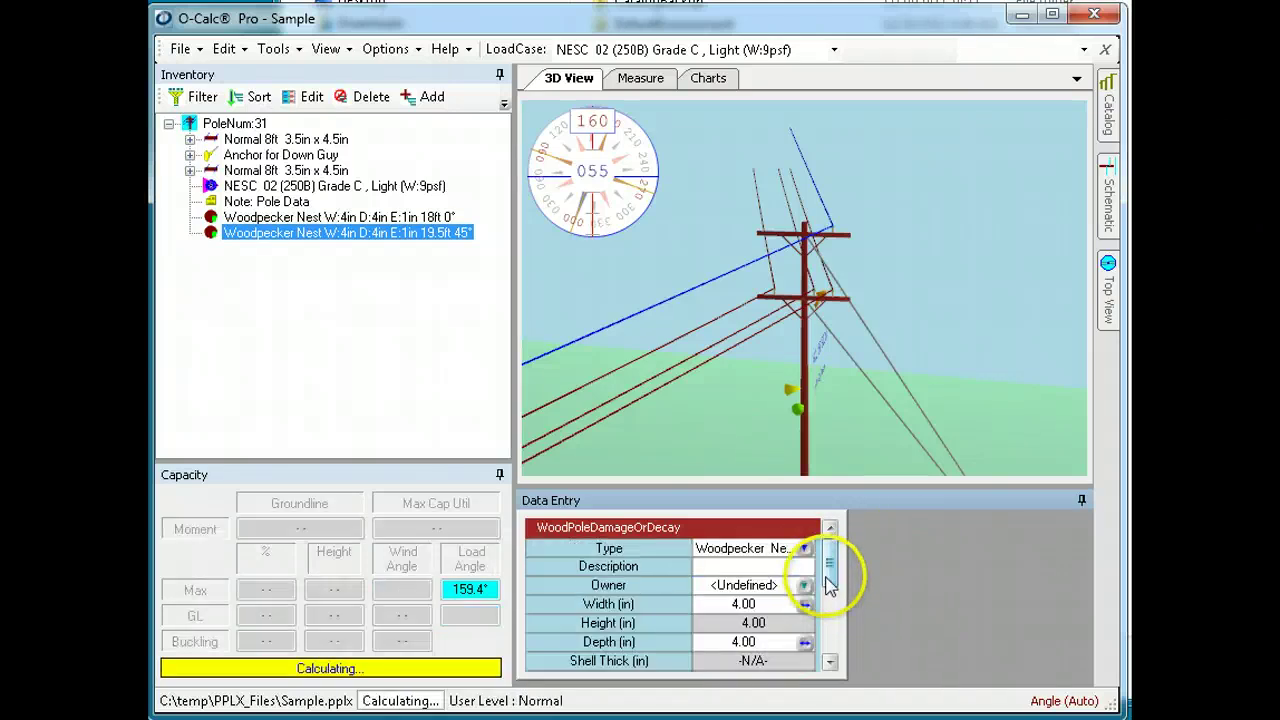
{"action": "left_click", "coordinate": [770, 604]}
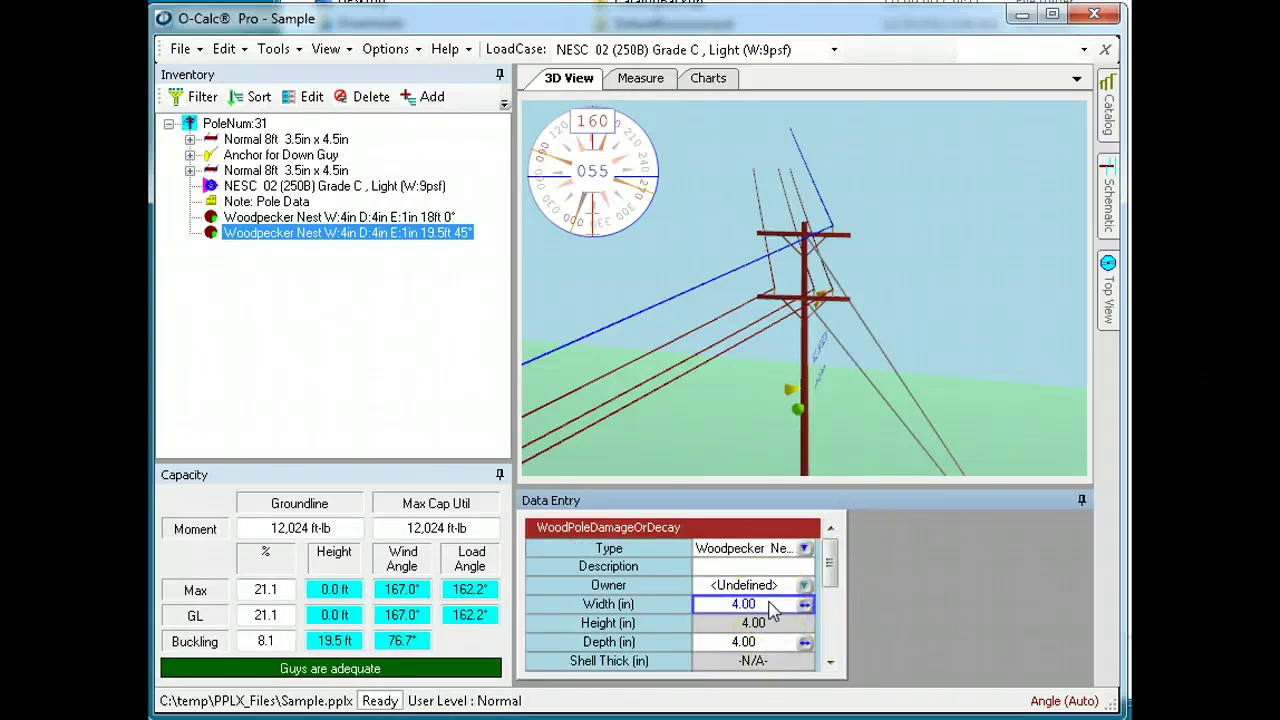
{"action": "type", "text": "2"}
{"action": "key", "text": "Return"}
{"action": "left_click", "coordinate": [812, 645]}
{"action": "type", "text": "2"}
{"action": "key", "text": "Return"}
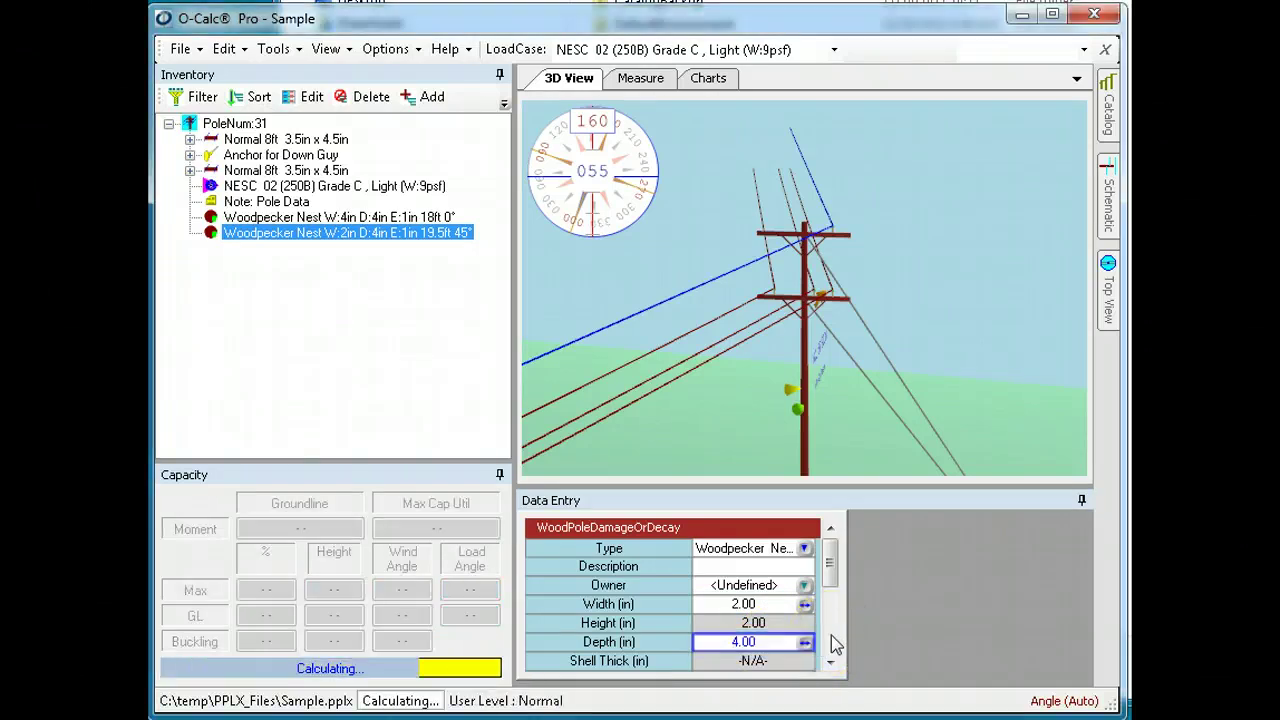
Step: Make the first woodpecker nest 2.5 in wide and 2 in deep
{"action": "left_click", "coordinate": [290, 217]}
{"action": "left_click", "coordinate": [775, 604]}
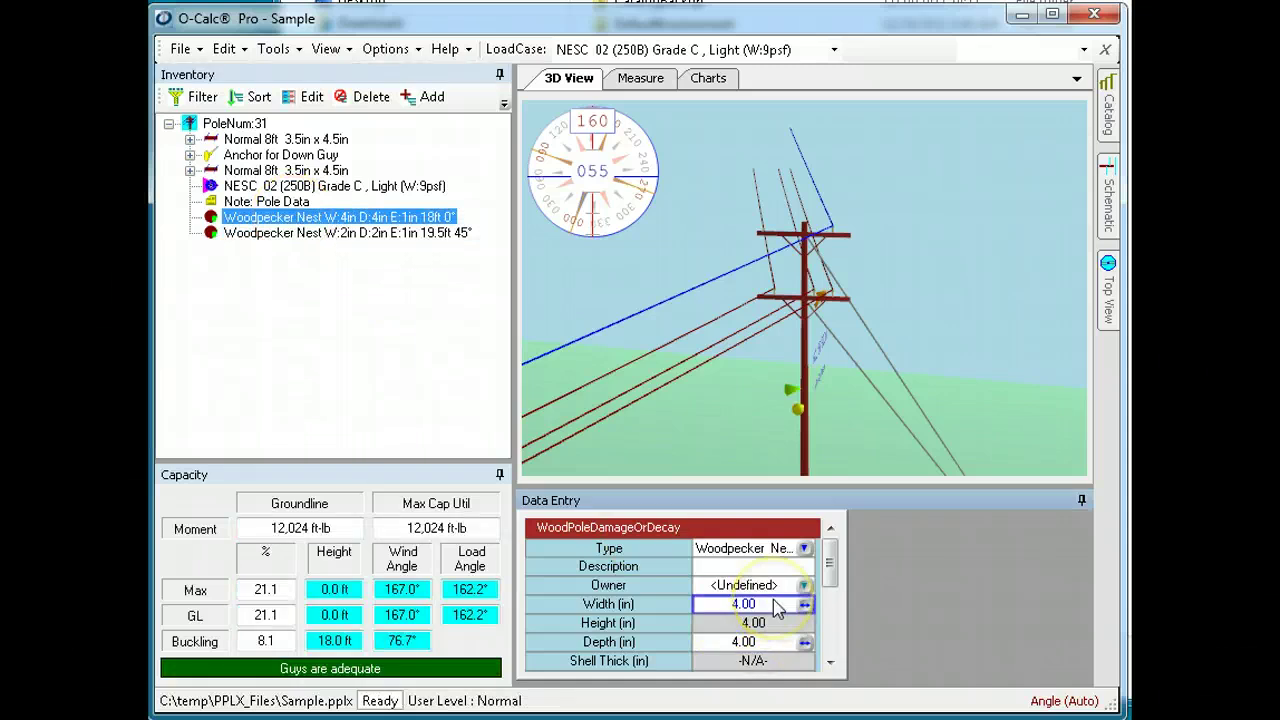
{"action": "type", "text": "2.5"}
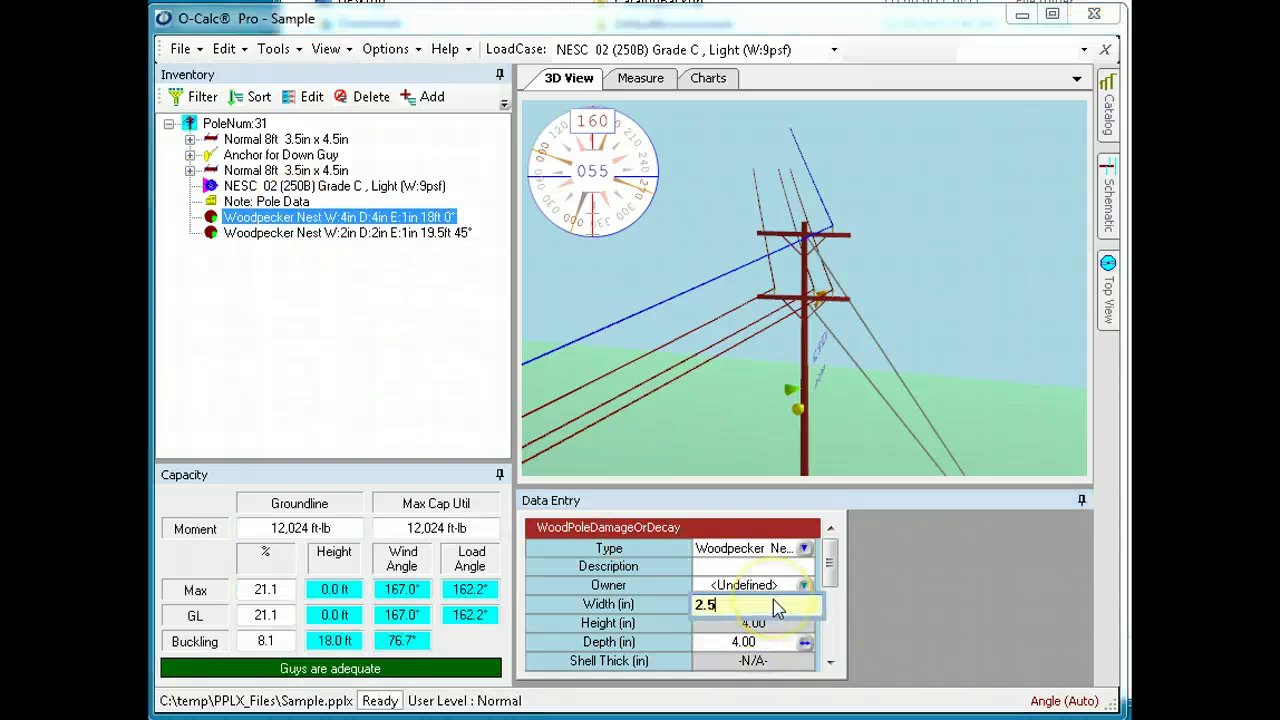
{"action": "key", "text": "Return"}
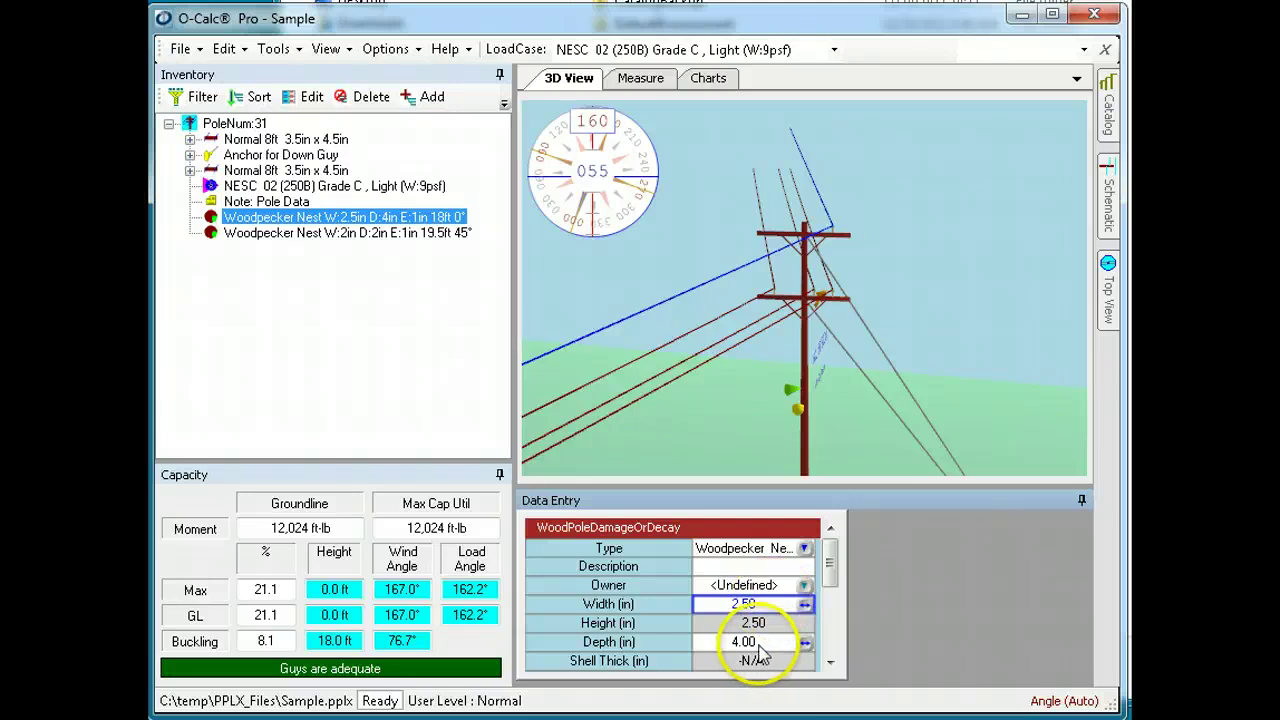
{"action": "left_click", "coordinate": [776, 645]}
{"action": "type", "text": "2"}
{"action": "key", "text": "Return"}
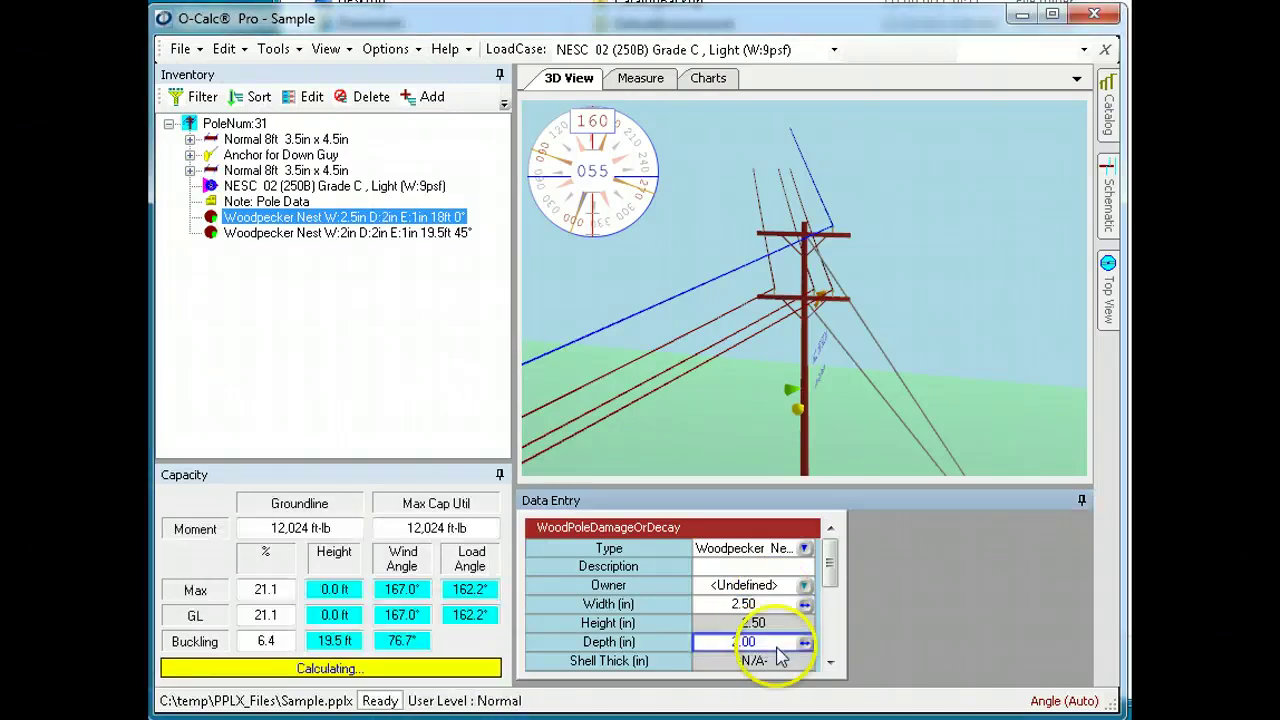
{"action": "left_click", "coordinate": [275, 50]}
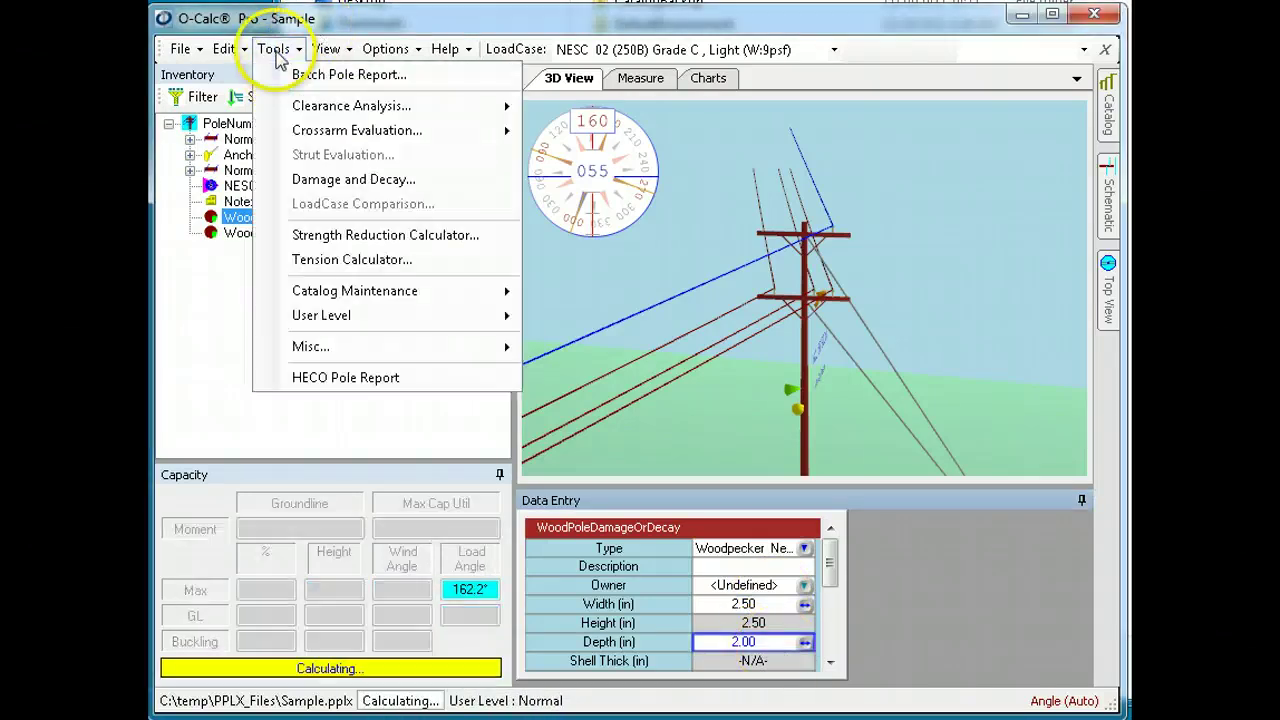
{"action": "mouse_move", "coordinate": [385, 303]}
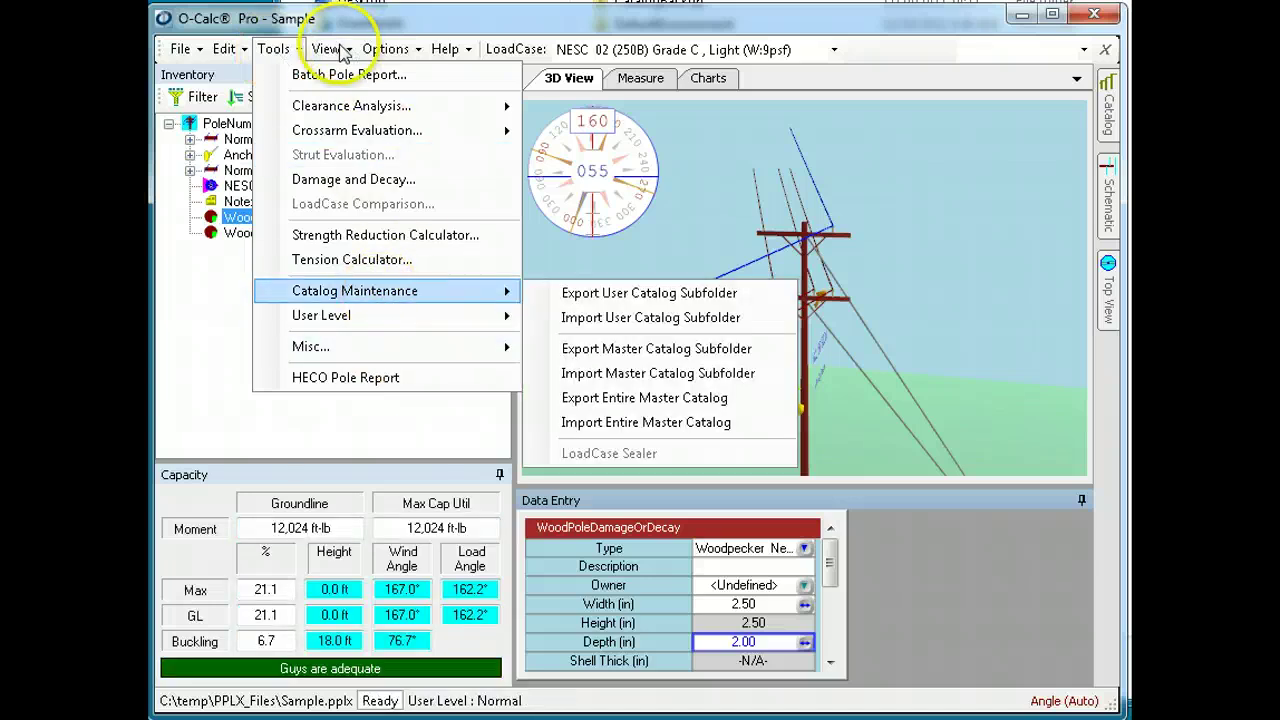
{"action": "left_click", "coordinate": [272, 48]}
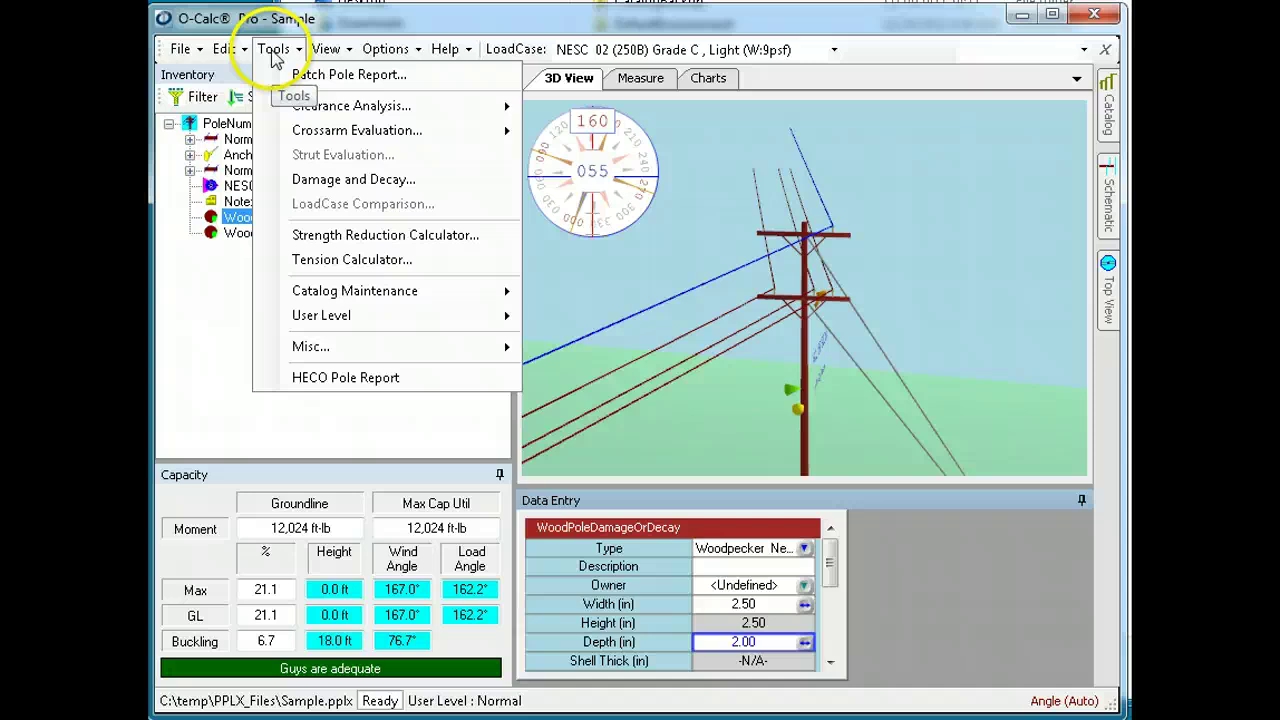
{"action": "left_click", "coordinate": [355, 179]}
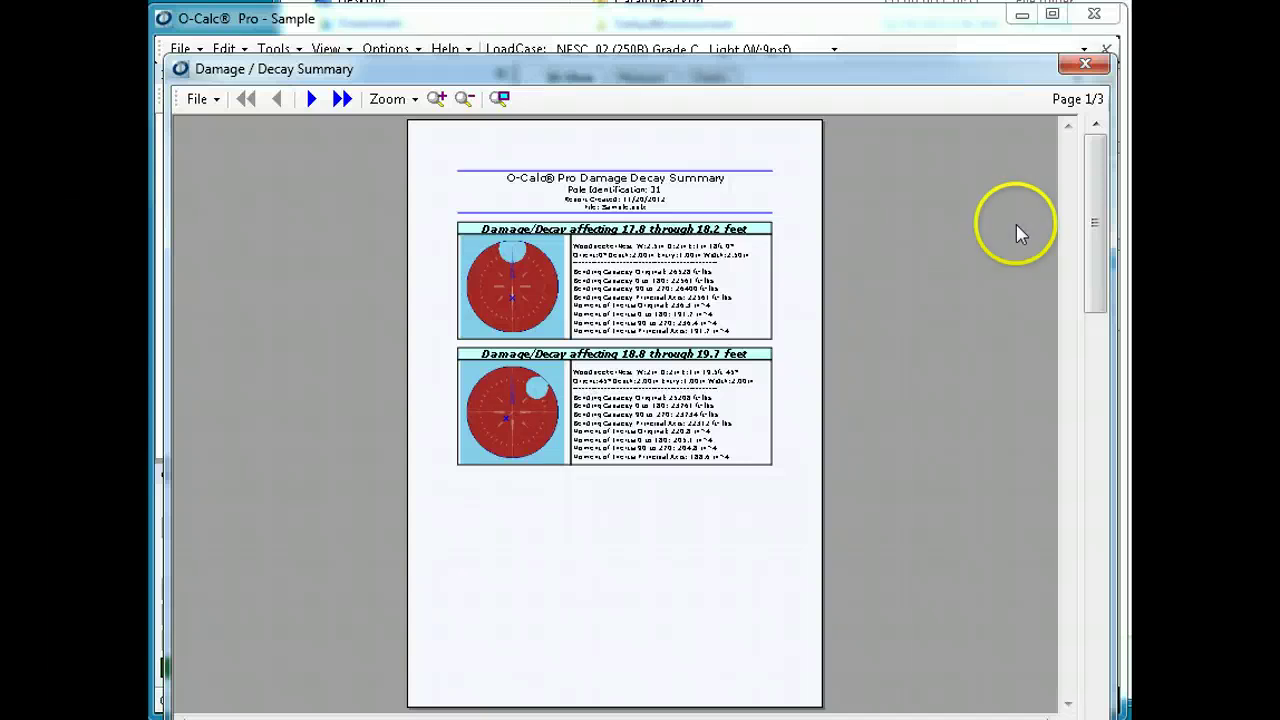
{"action": "left_click", "coordinate": [1085, 64]}
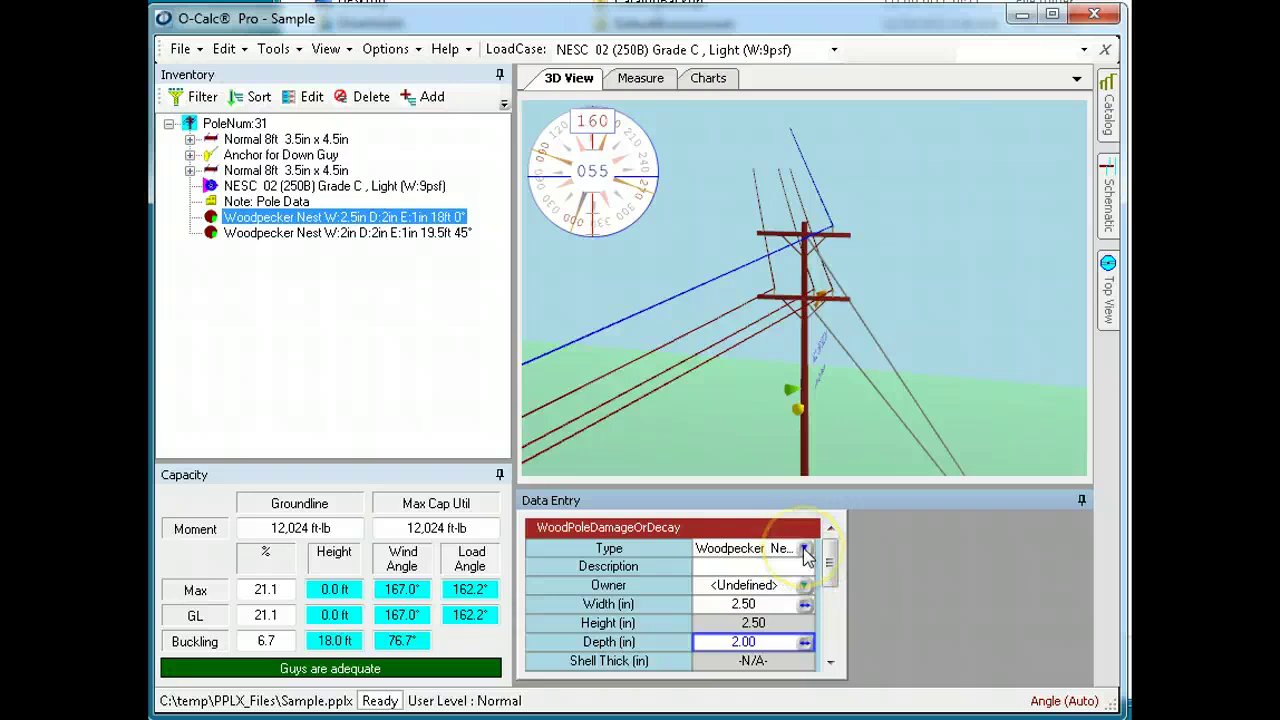
Step: Review the nest's damage type options, then show pole 31's capacity charts and list the chart types
{"action": "left_click", "coordinate": [805, 550]}
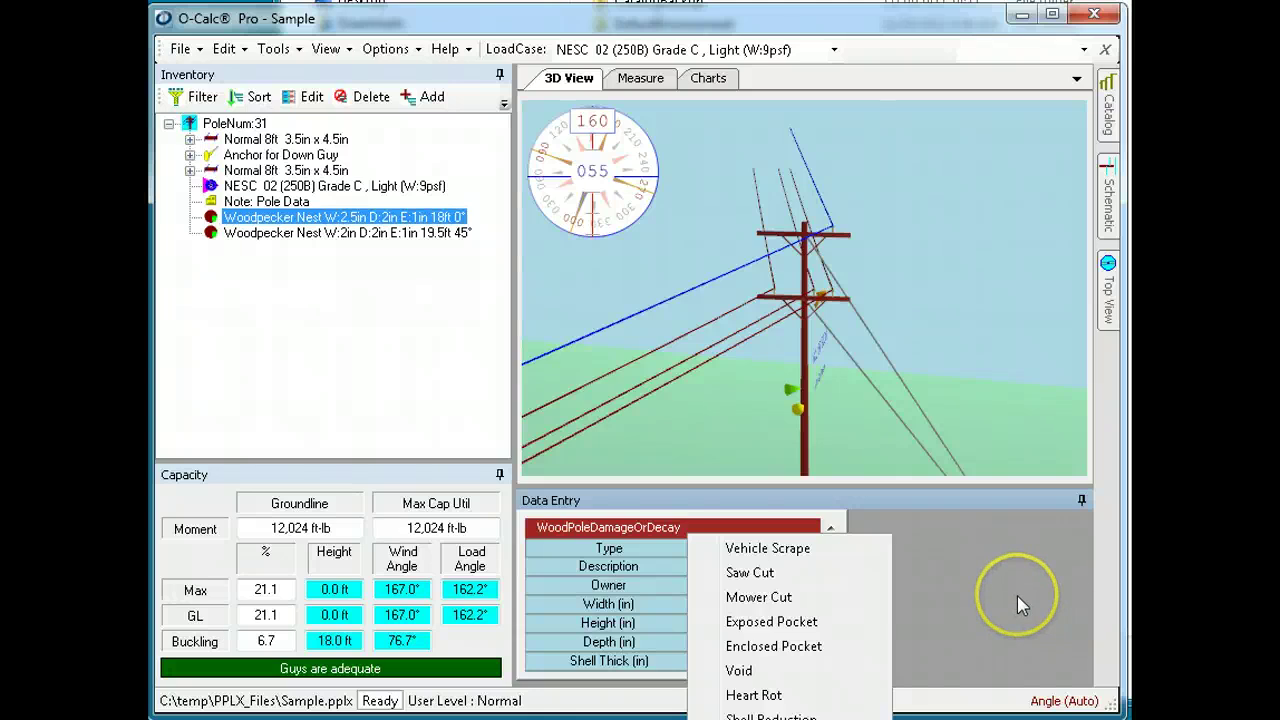
{"action": "left_click", "coordinate": [643, 86]}
{"action": "left_click", "coordinate": [706, 80]}
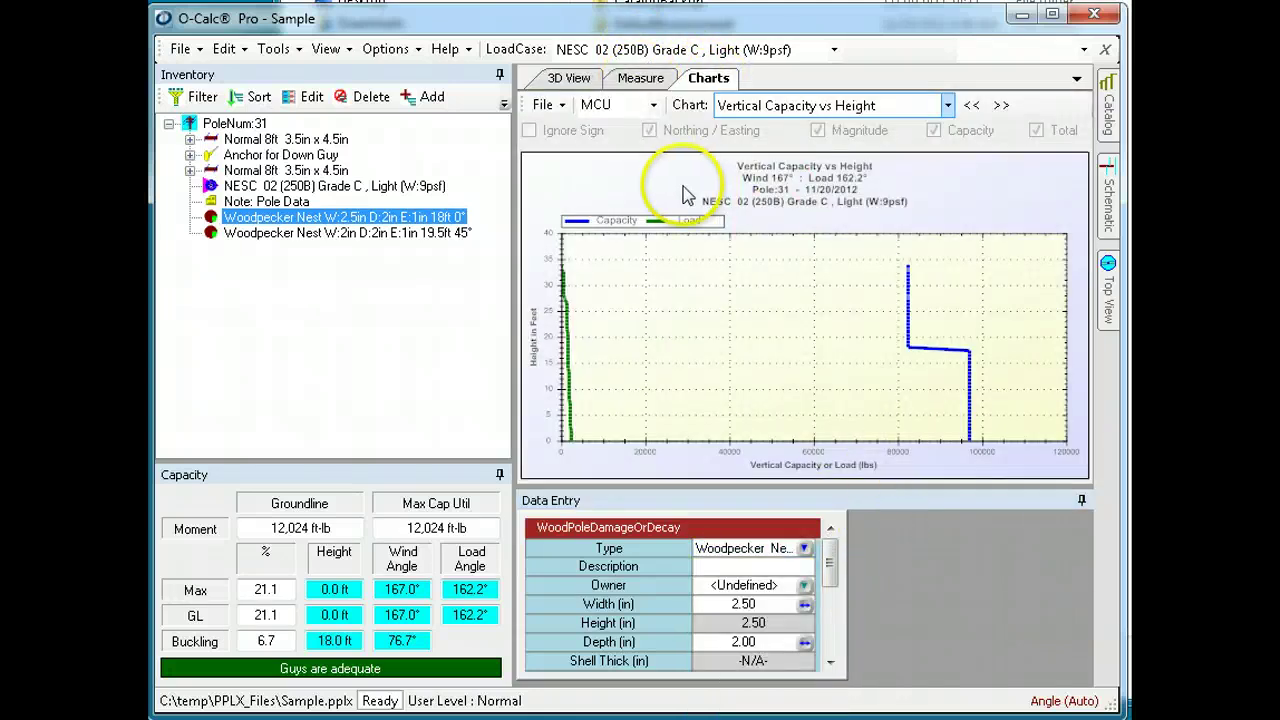
{"action": "left_click", "coordinate": [947, 106]}
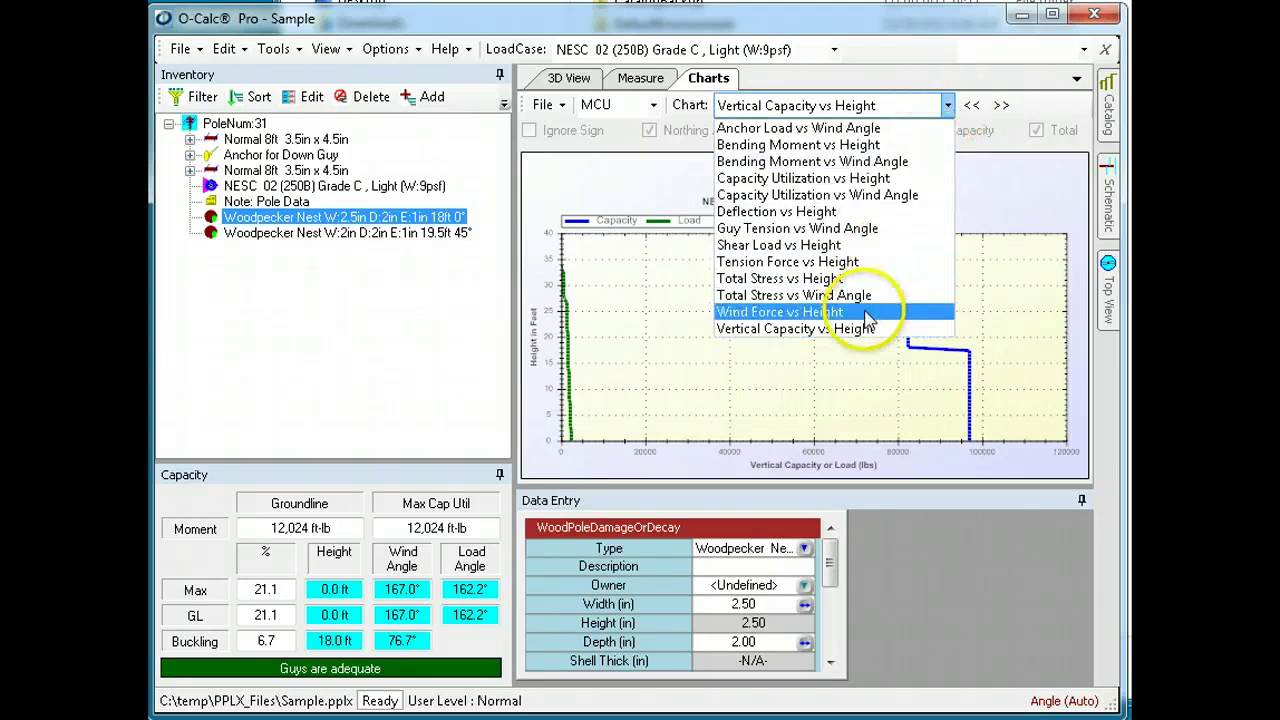